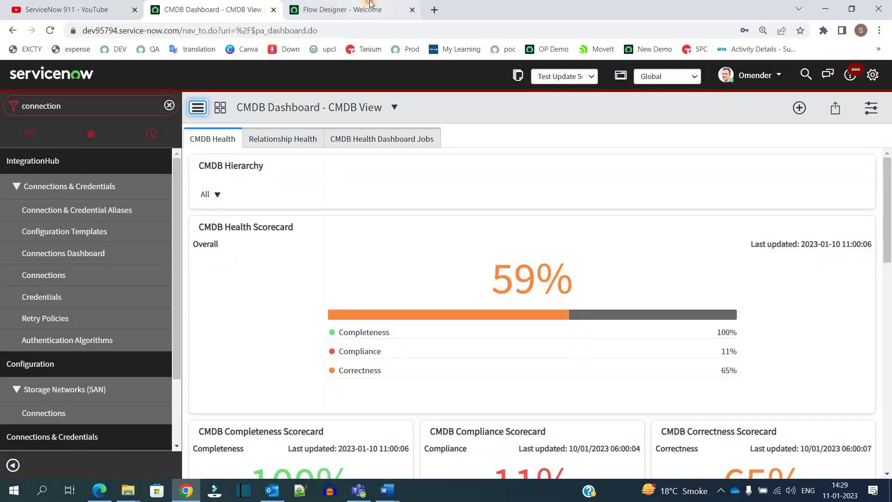
# - Switch to Flow Designer's Actions list showing Demo Rest Action and Get Incident Record
pyautogui.click(354, 9)
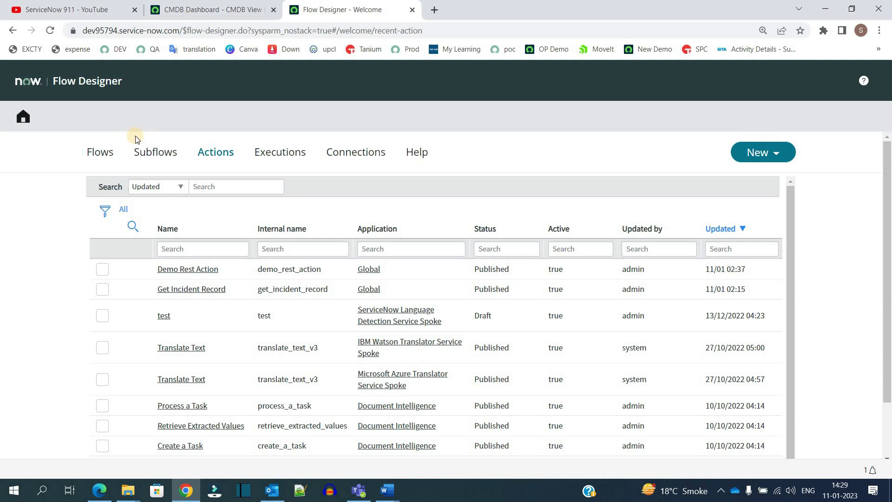
# - Open Get Incident Record and expand the Data panel beside its number input and REST step
pyautogui.click(203, 289)
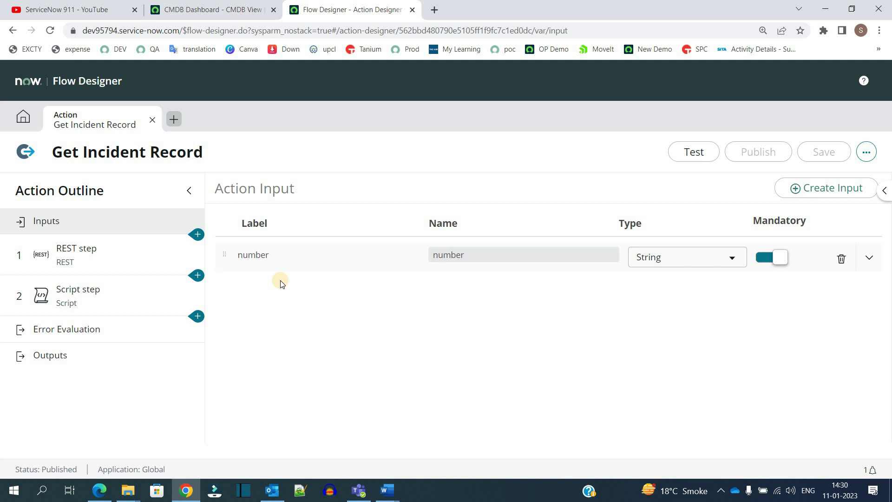
pyautogui.click(885, 190)
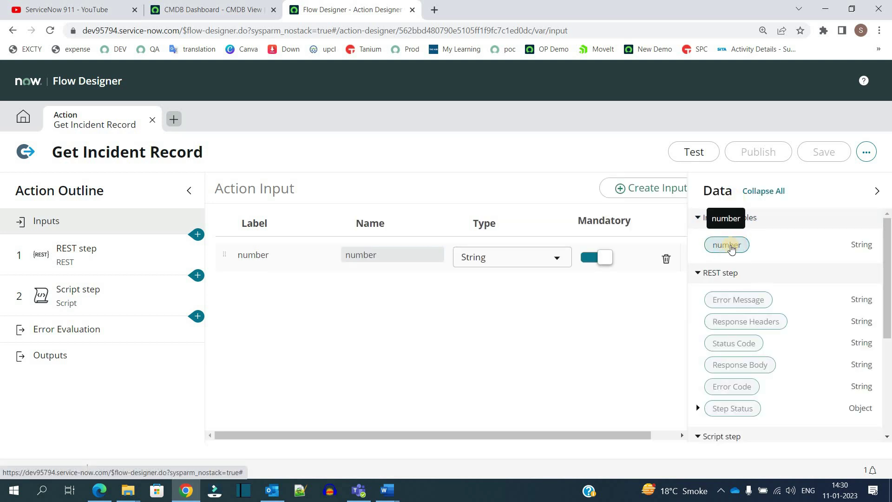
pyautogui.click(270, 256)
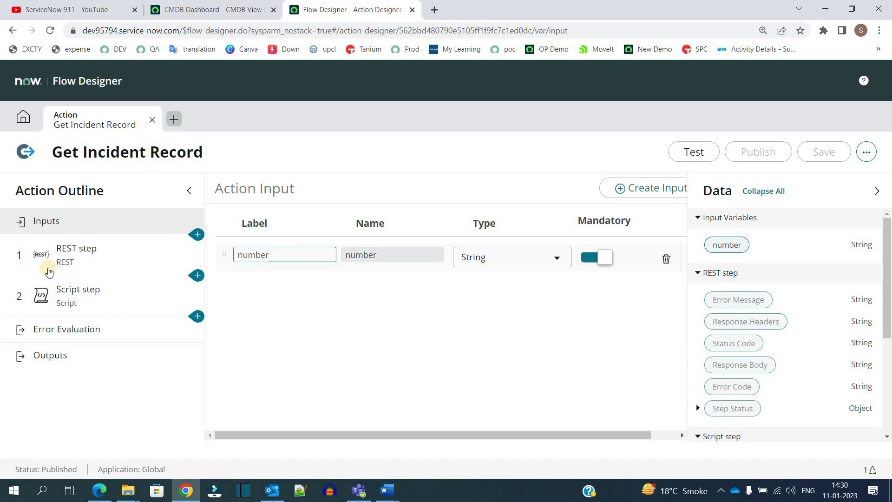
pyautogui.click(91, 254)
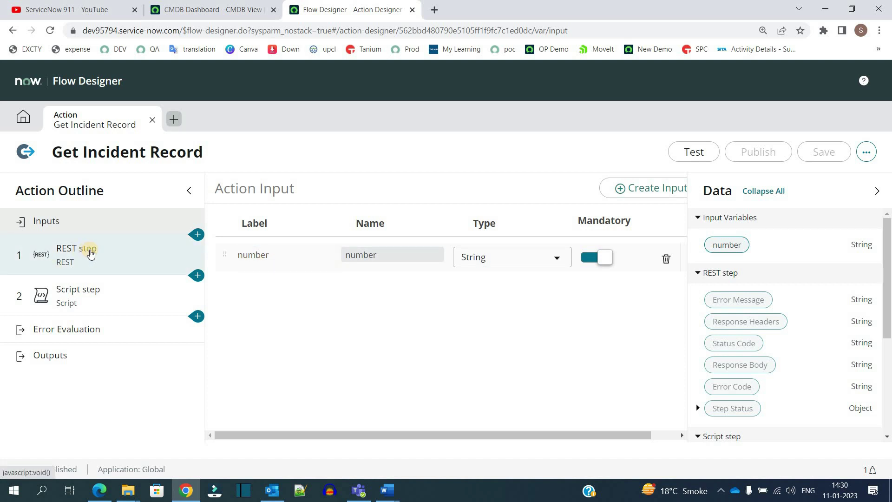
# - Show the REST step's inline connection, briefly searching 'rest' in the step chooser without adding anything
pyautogui.click(91, 254)
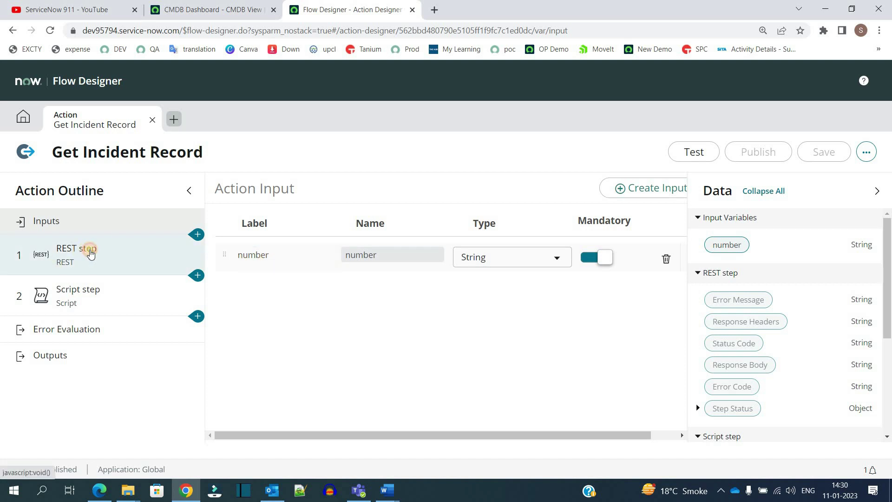
pyautogui.click(198, 234)
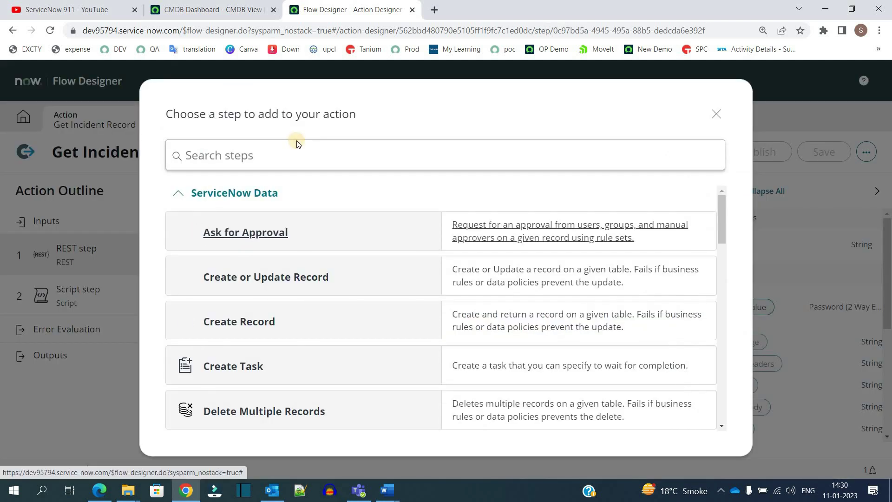
pyautogui.write('rest')
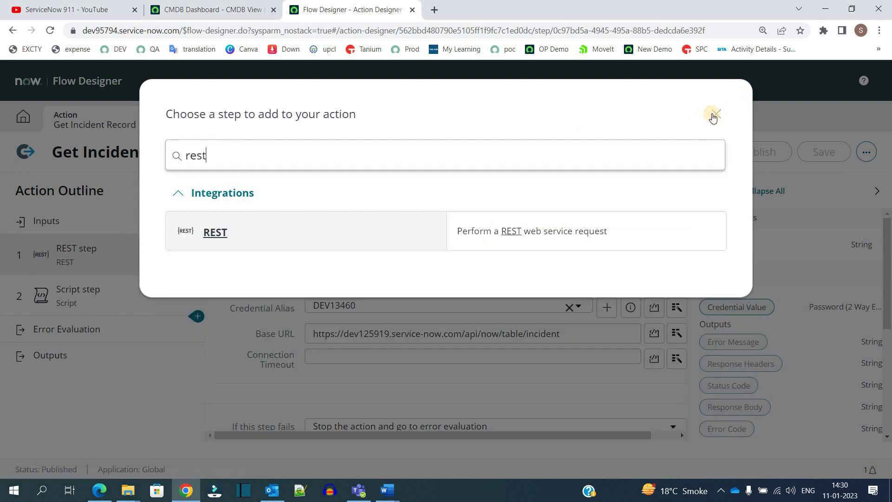
pyautogui.click(715, 114)
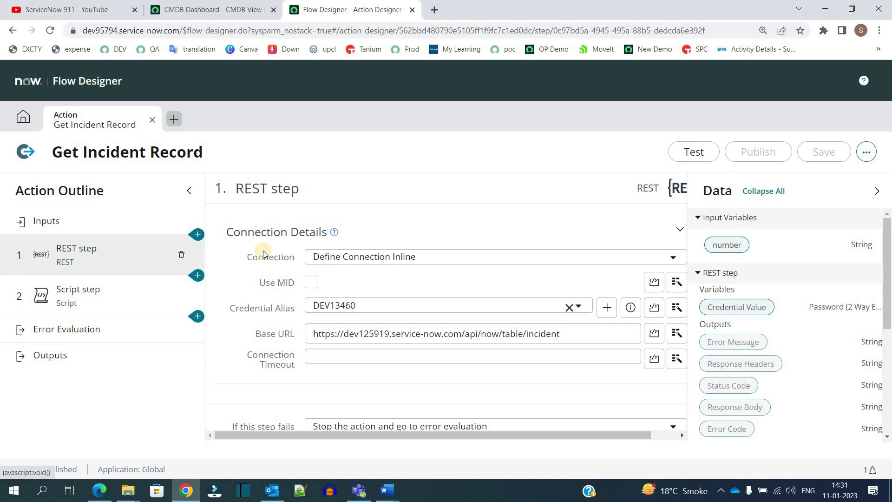
pyautogui.click(242, 234)
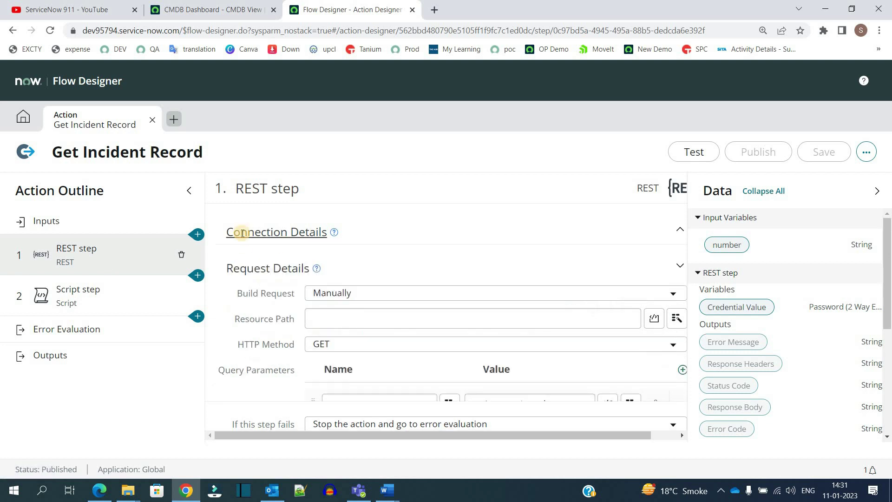
pyautogui.click(247, 266)
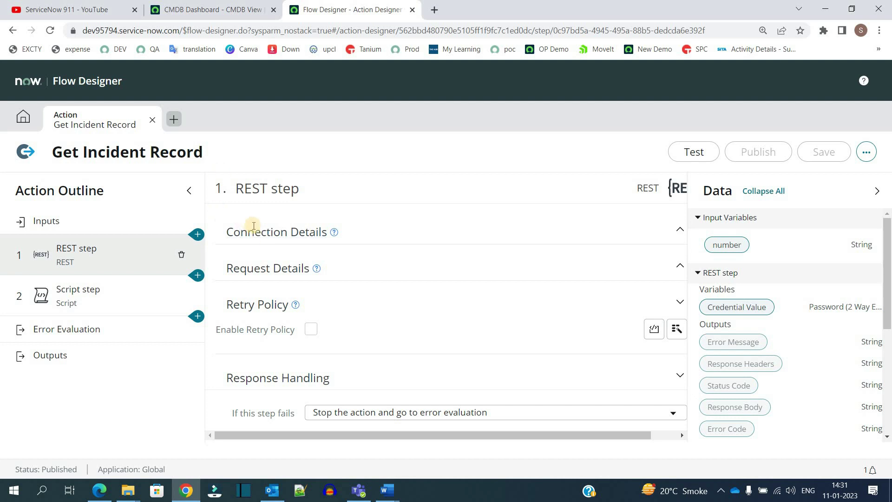
pyautogui.click(257, 234)
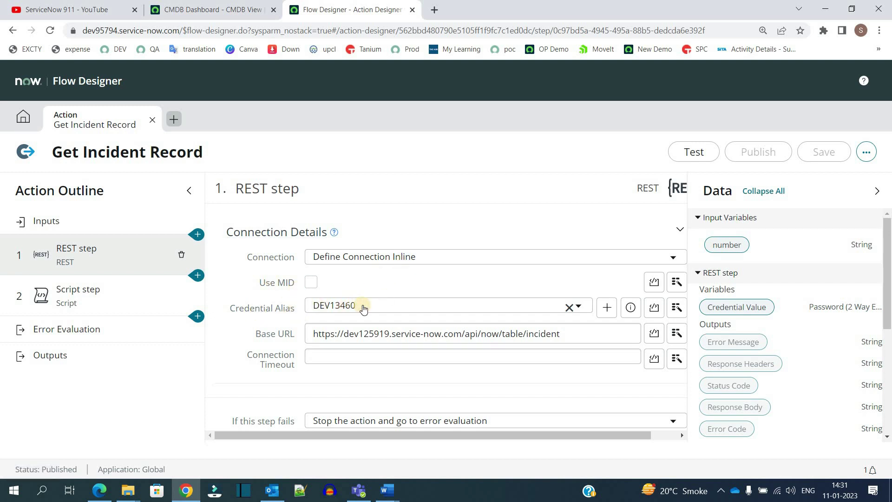
pyautogui.click(380, 306)
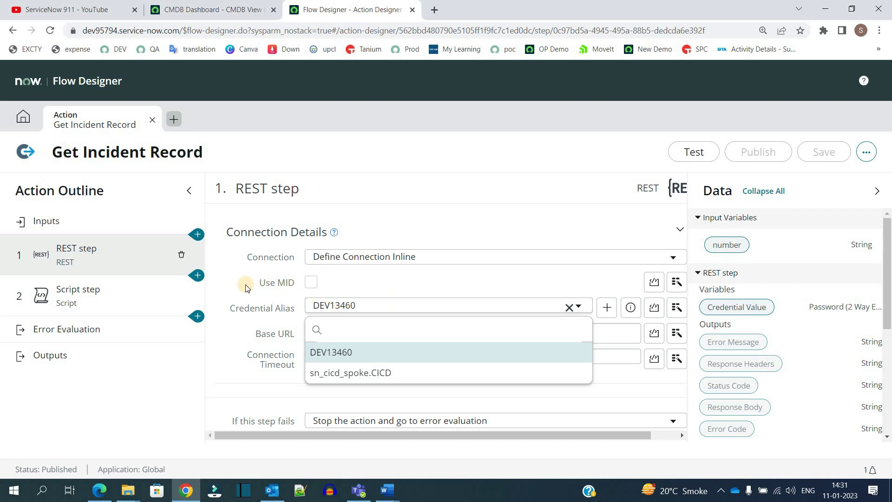
pyautogui.tripleClick(369, 334)
pyautogui.click(369, 334)
pyautogui.tripleClick(369, 334)
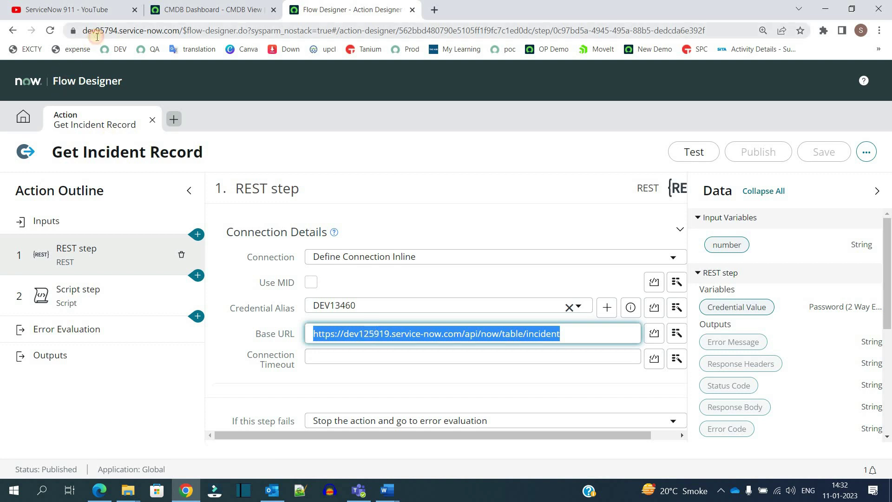
pyautogui.doubleClick(116, 35)
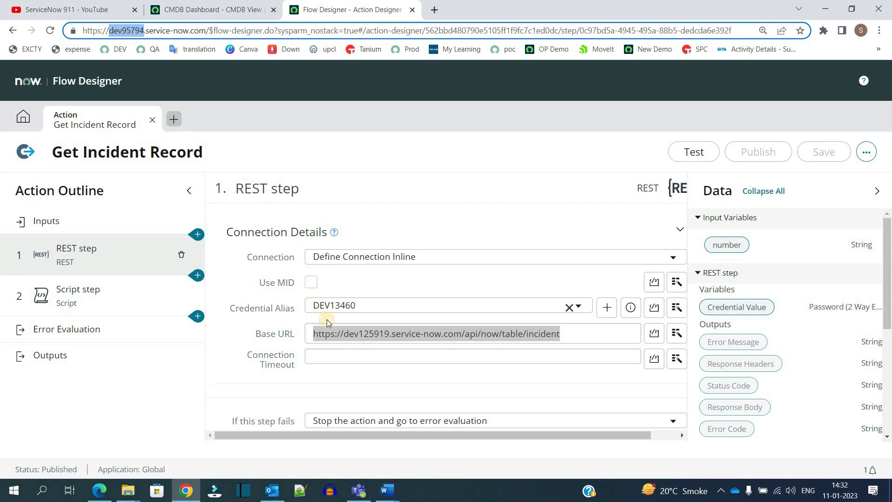
pyautogui.doubleClick(369, 335)
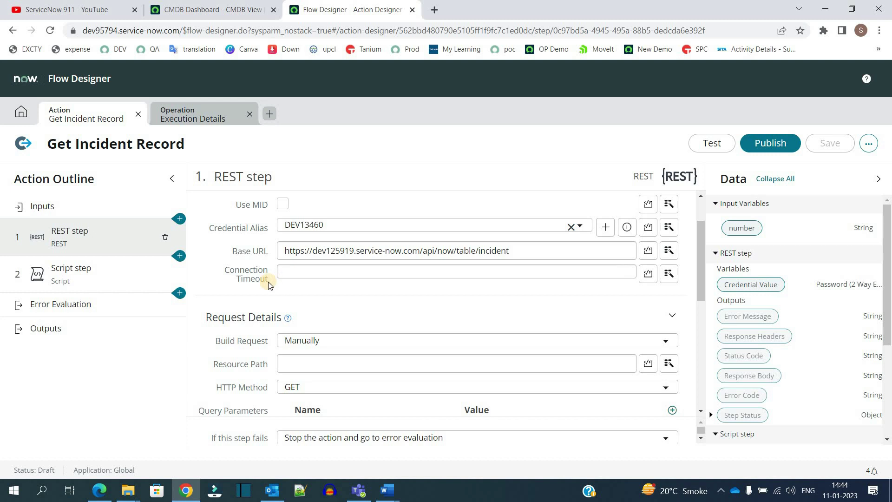
pyautogui.scroll(-2, 269, 284)
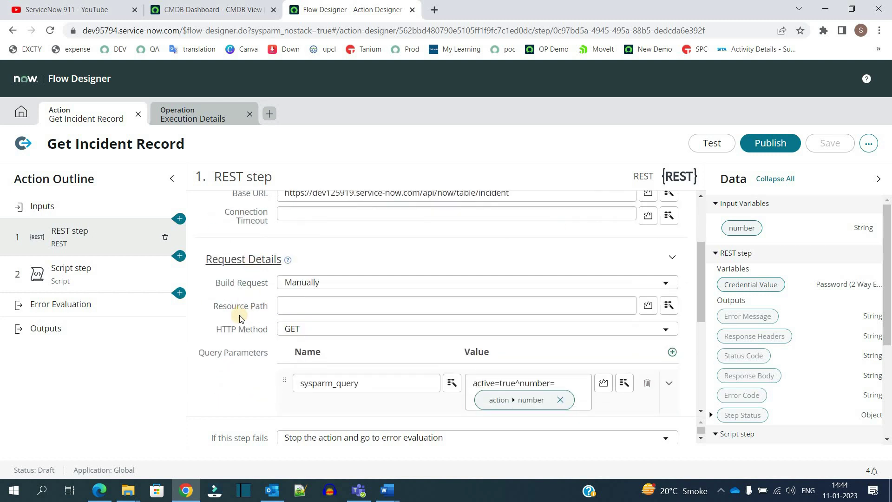
pyautogui.scroll(-2, 288, 283)
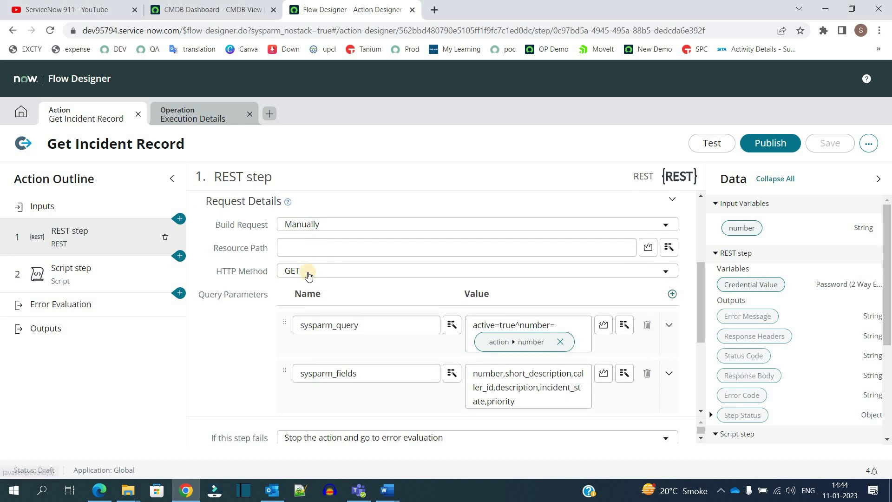
pyautogui.click(307, 272)
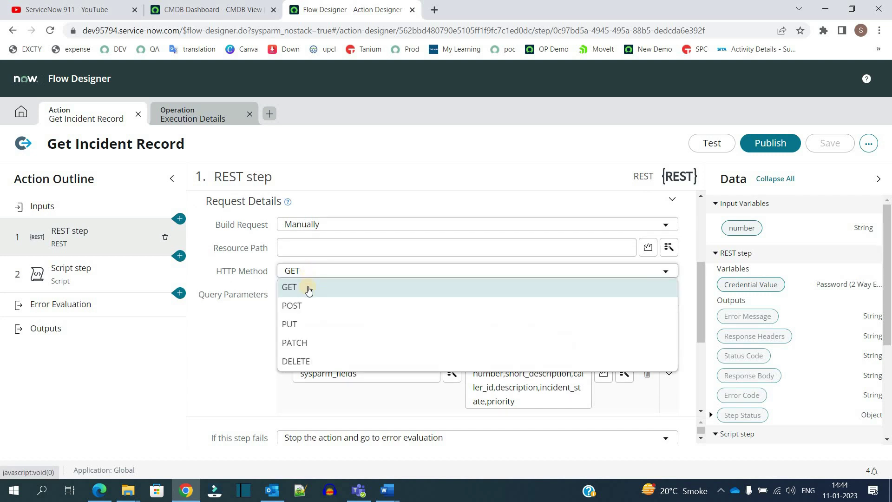
pyautogui.click(220, 320)
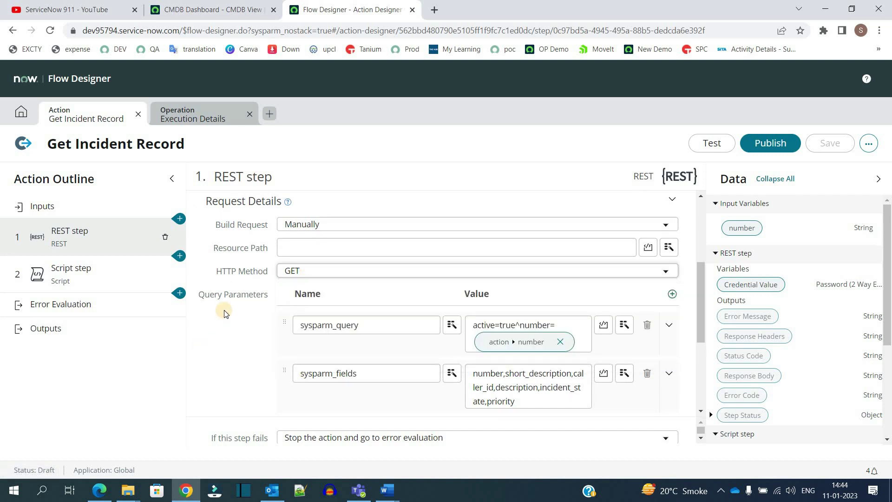
pyautogui.tripleClick(242, 298)
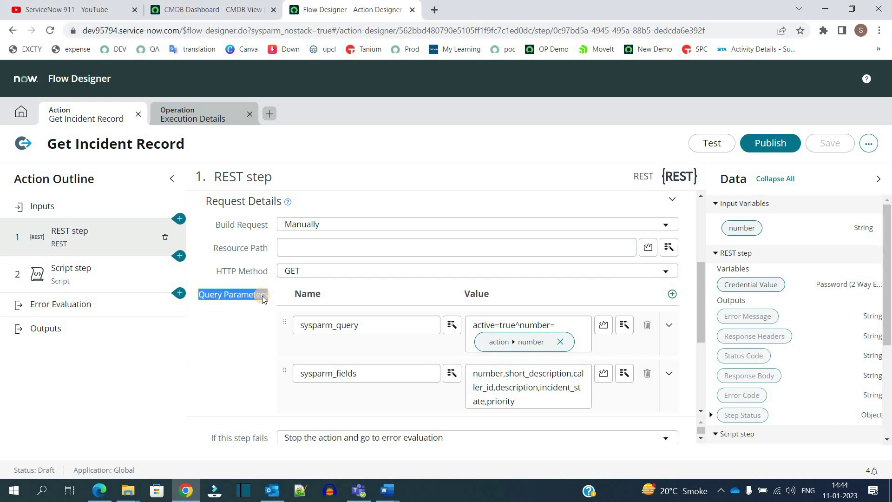
pyautogui.scroll(-1, 319, 291)
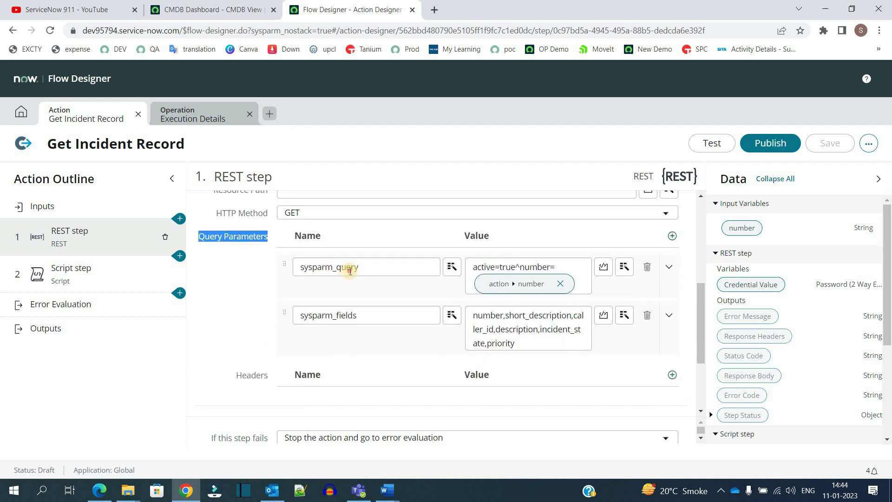
pyautogui.doubleClick(350, 271)
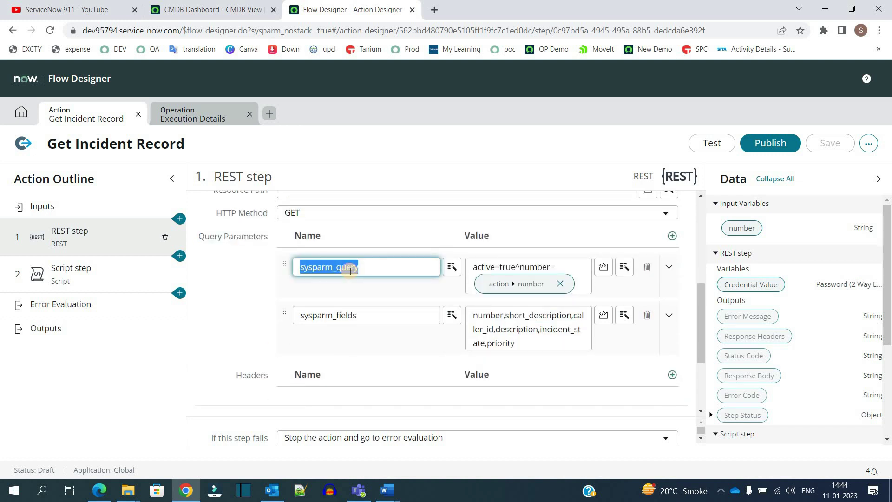
pyautogui.tripleClick(538, 266)
pyautogui.tripleClick(493, 267)
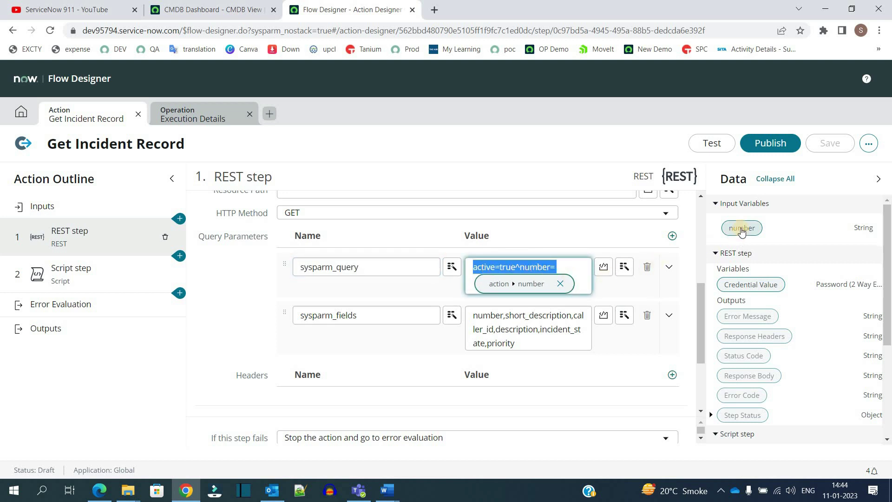
pyautogui.click(337, 352)
pyautogui.doubleClick(335, 318)
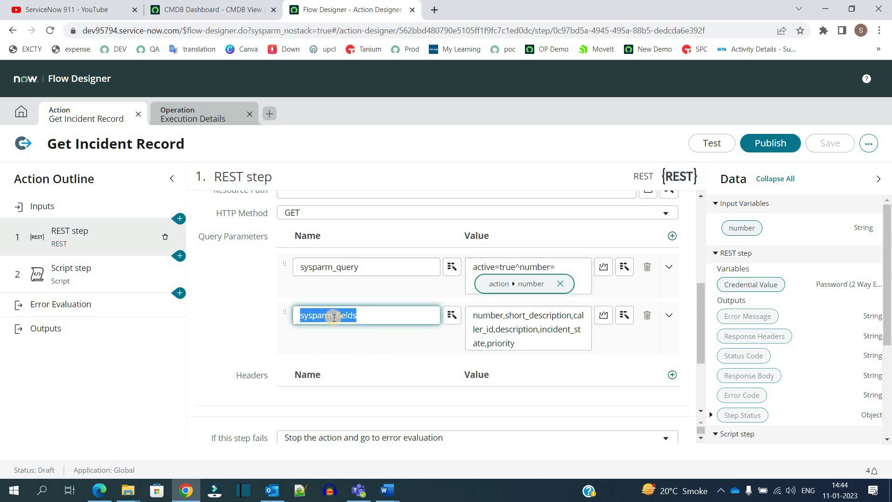
pyautogui.tripleClick(484, 328)
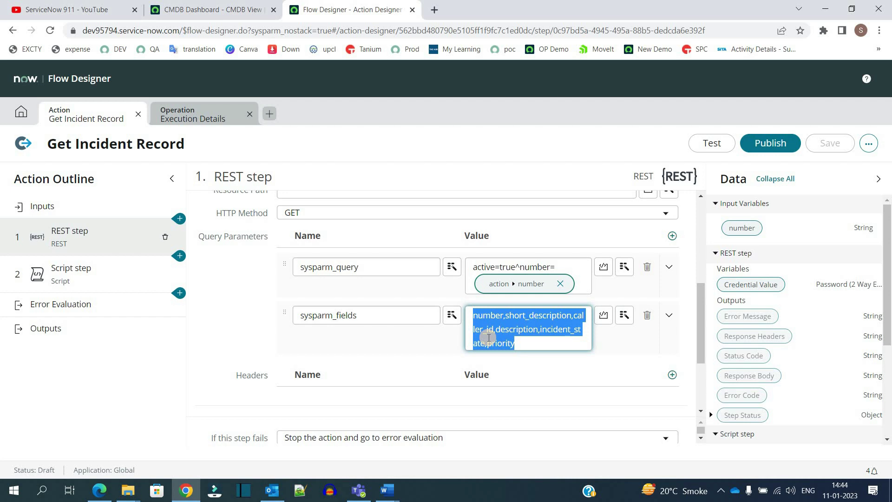
pyautogui.scroll(-2, 485, 337)
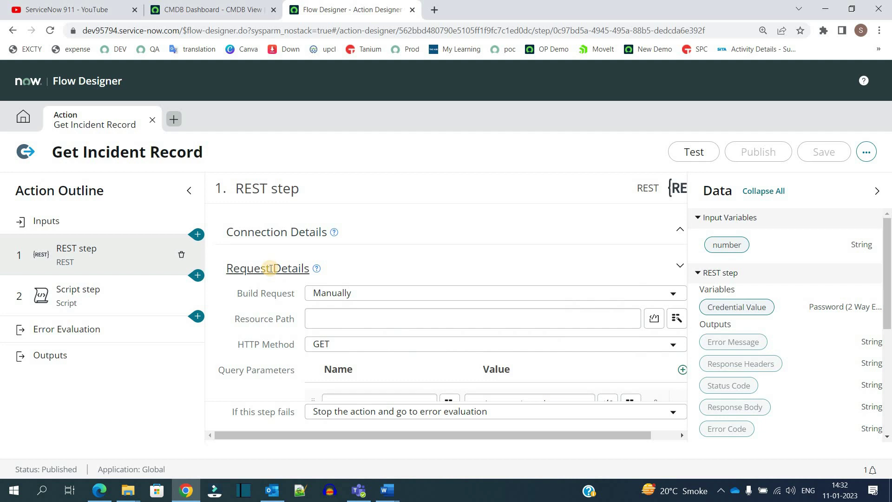
# - Collapse the REST request details and select the Script step in the outline
pyautogui.click(271, 268)
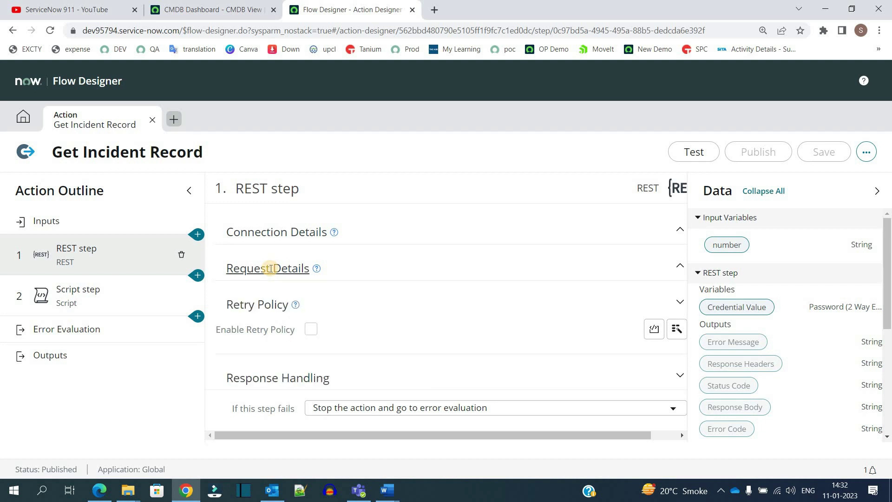
pyautogui.scroll(-1, 719, 288)
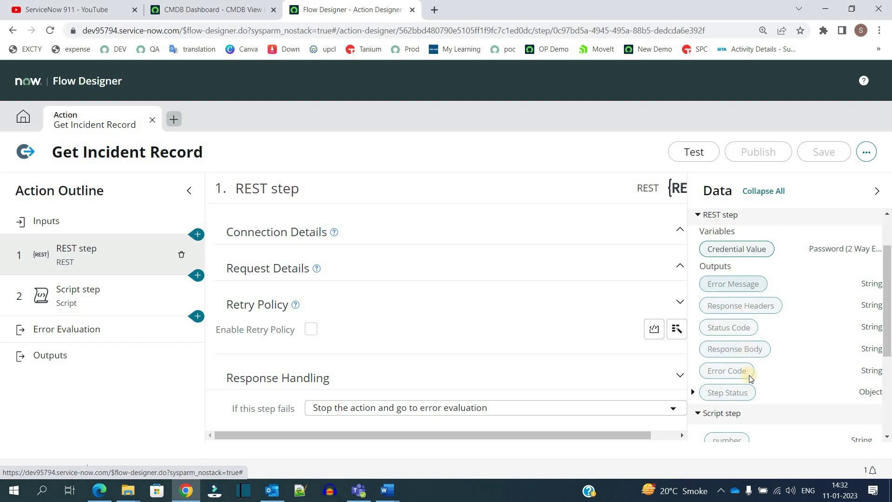
pyautogui.click(158, 294)
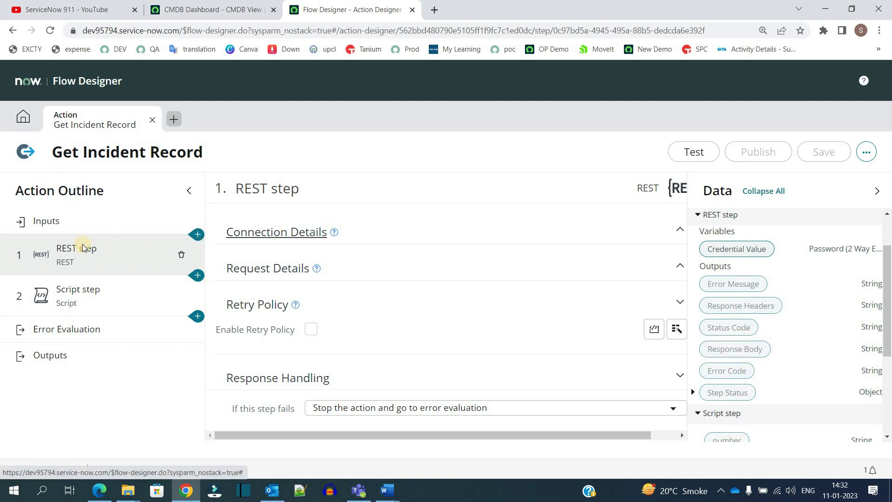
# - Open the Script step and review its response_body, status_code and error_code input variables
pyautogui.click(111, 305)
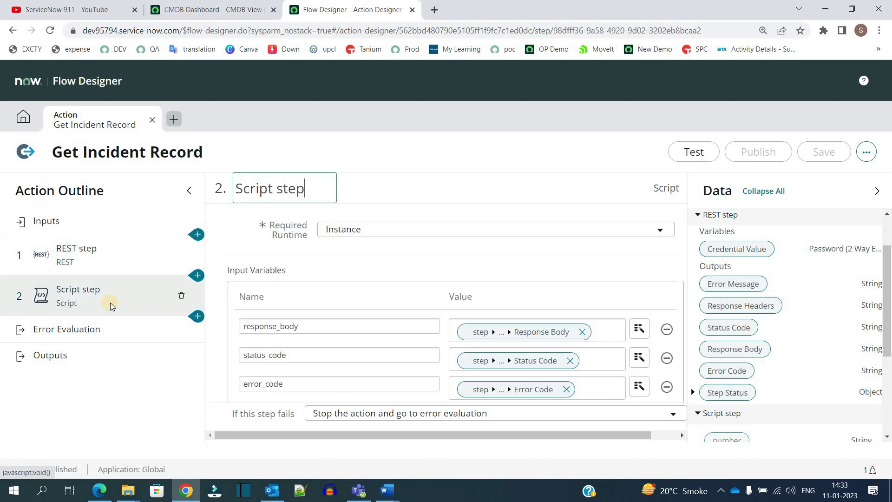
pyautogui.doubleClick(269, 215)
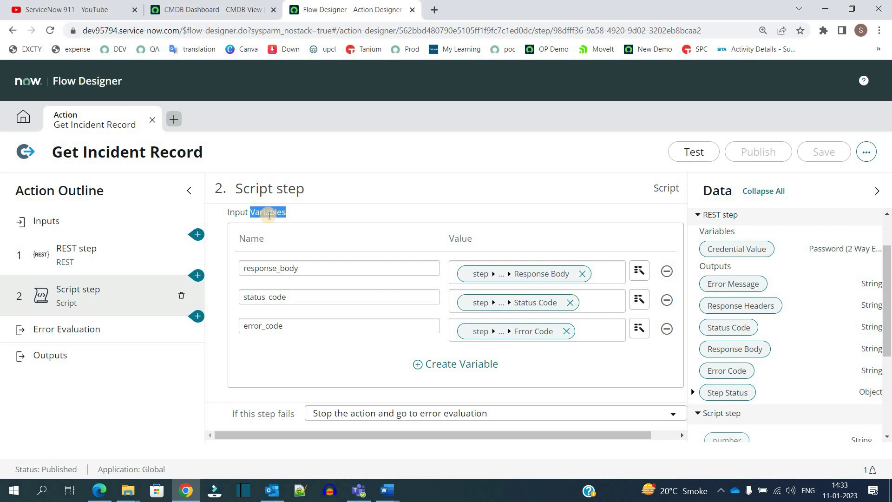
pyautogui.doubleClick(266, 270)
pyautogui.doubleClick(268, 299)
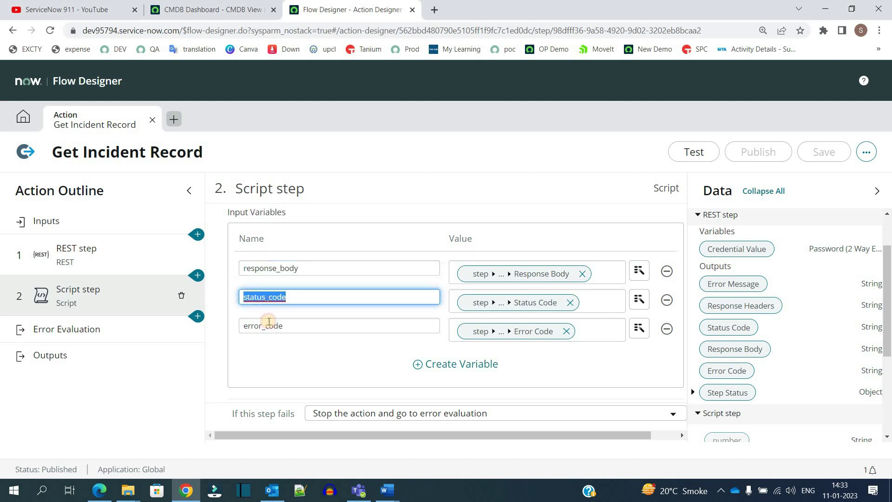
pyautogui.doubleClick(269, 325)
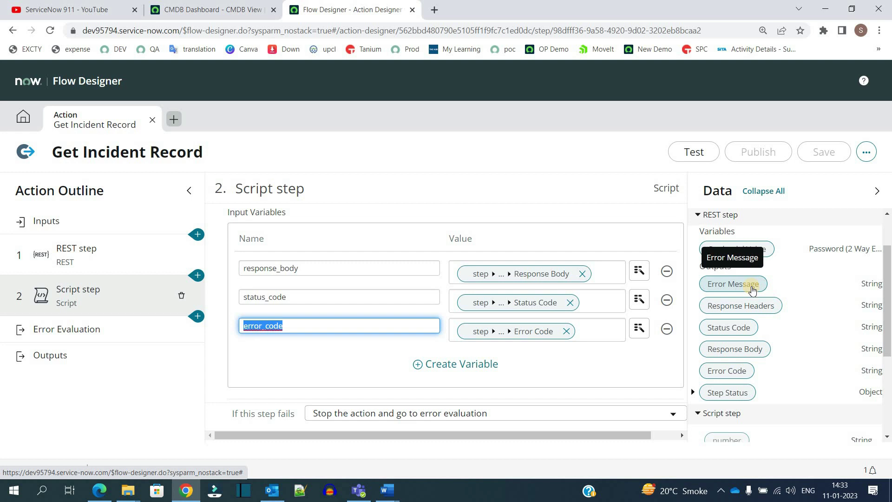
pyautogui.doubleClick(302, 275)
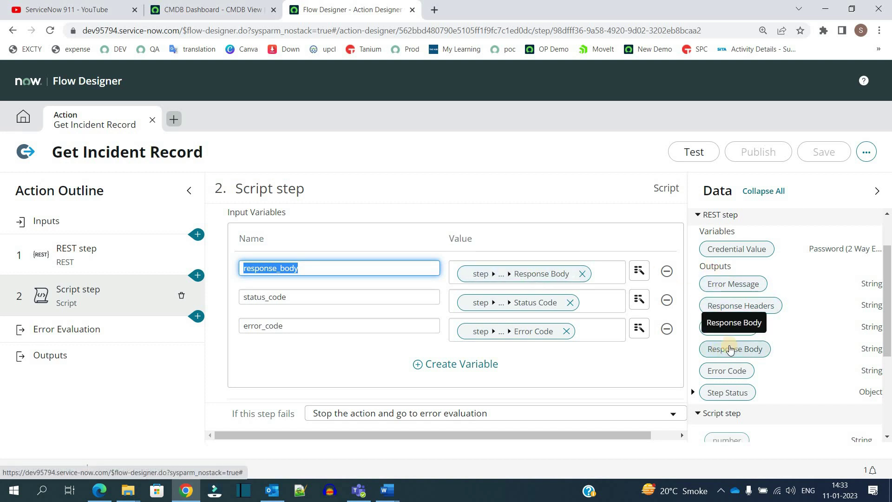
# - Map the REST Response Body, Status Code and Error Code pills to the matching script inputs
pyautogui.moveTo(727, 347); pyautogui.dragTo(560, 299)
pyautogui.click(749, 332)
pyautogui.moveTo(749, 332); pyautogui.dragTo(534, 302)
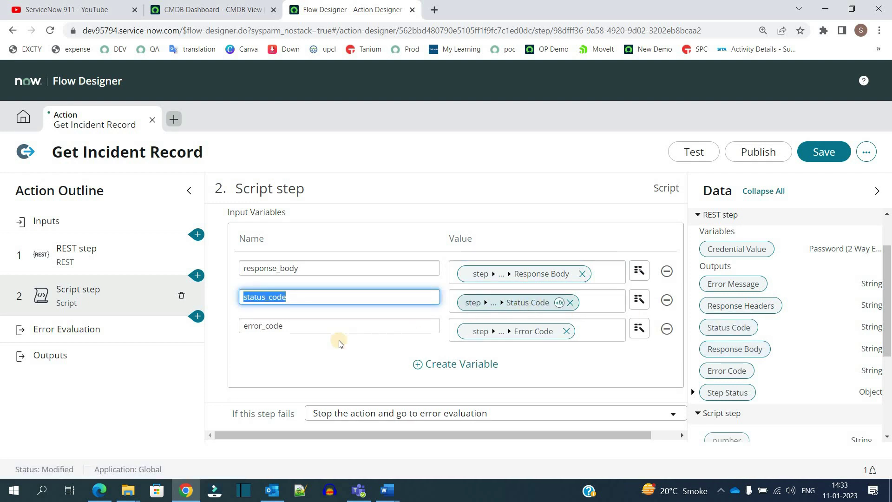
pyautogui.moveTo(731, 393); pyautogui.dragTo(511, 336)
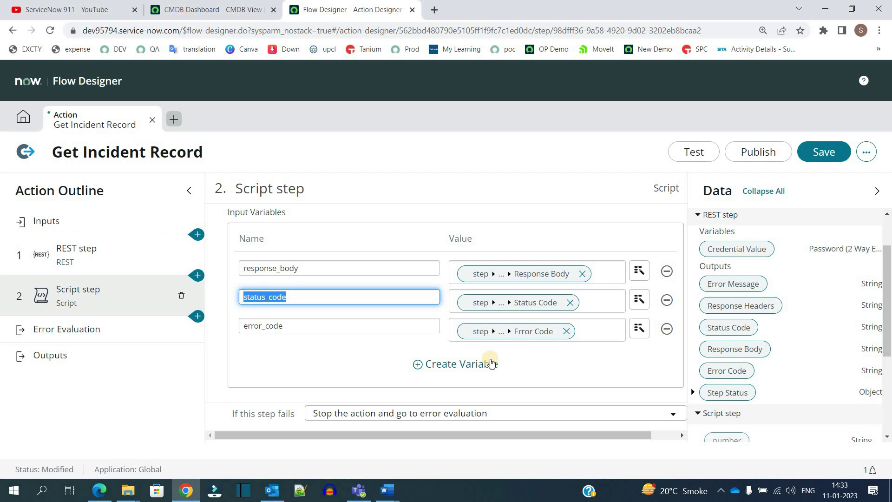
pyautogui.scroll(-3, 491, 362)
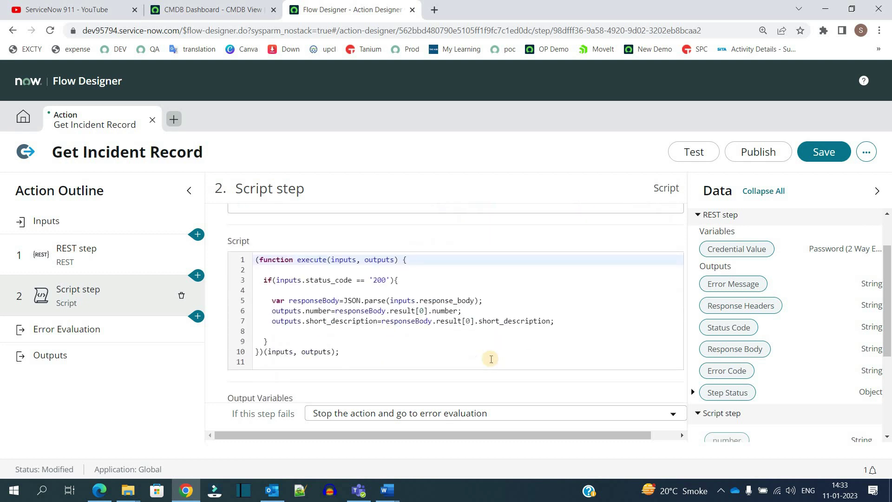
# - Zoom in and walk through the script function's inputs and outputs parameters
pyautogui.hotkey('ctrl', '+')
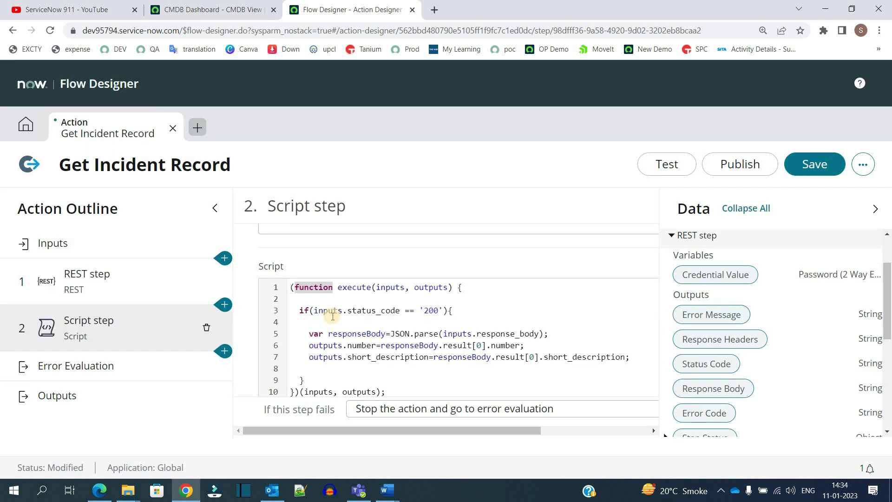
pyautogui.doubleClick(389, 288)
pyautogui.click(388, 288)
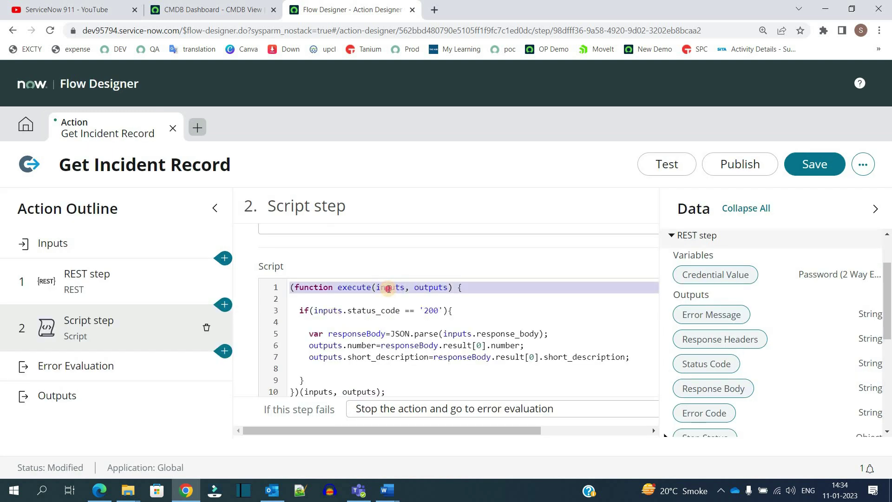
pyautogui.doubleClick(388, 288)
pyautogui.doubleClick(424, 288)
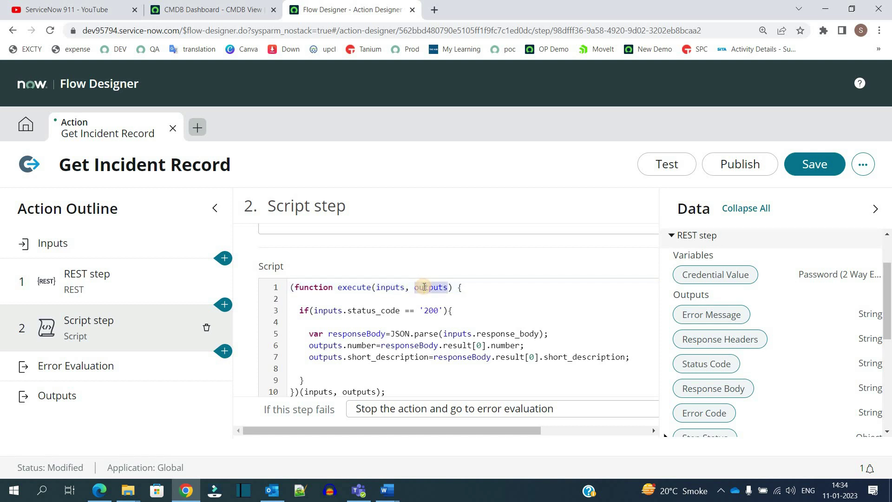
pyautogui.click(389, 287)
pyautogui.doubleClick(389, 287)
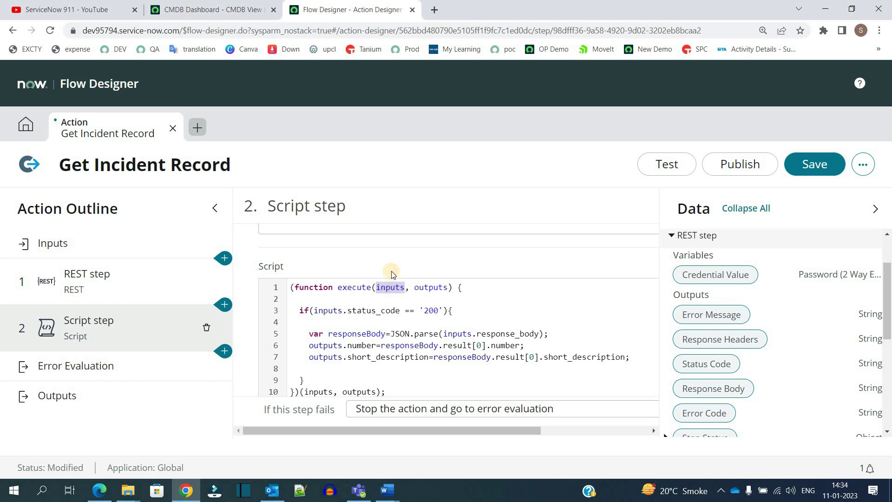
# - Explain the script's check that inputs.status_code equals '200'
pyautogui.click(331, 311)
pyautogui.doubleClick(331, 311)
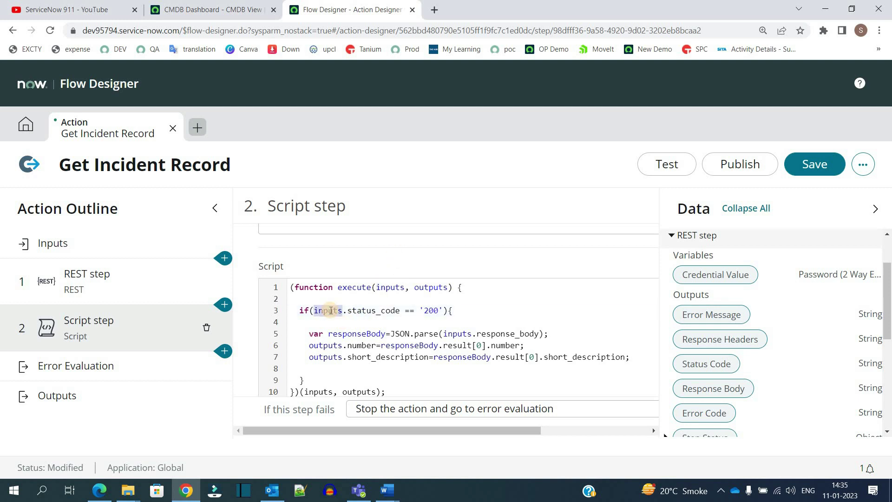
pyautogui.doubleClick(361, 310)
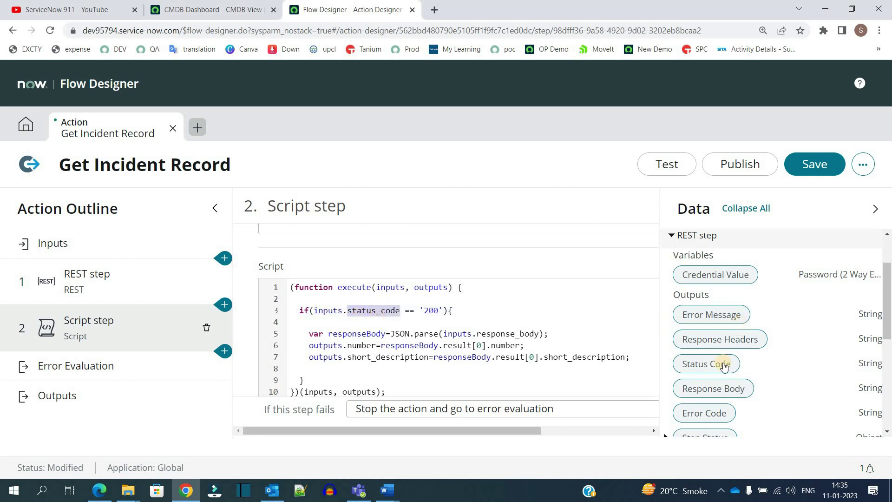
pyautogui.scroll(3, 473, 343)
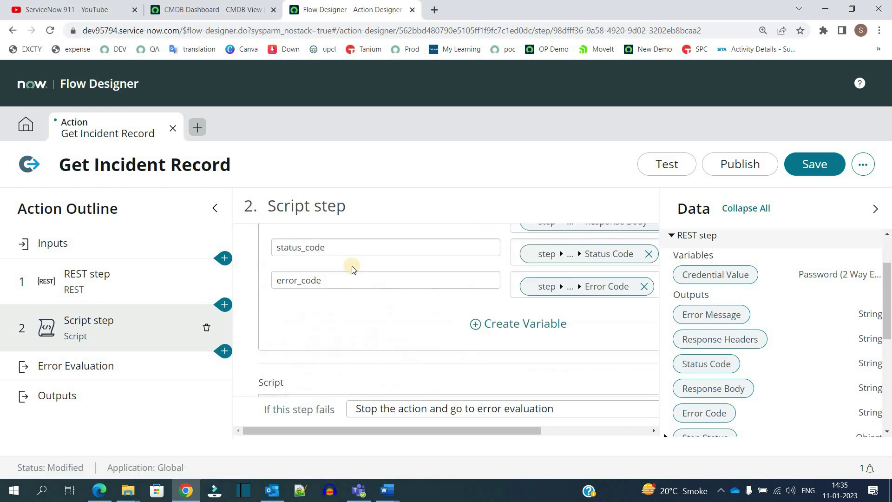
pyautogui.scroll(-3, 362, 343)
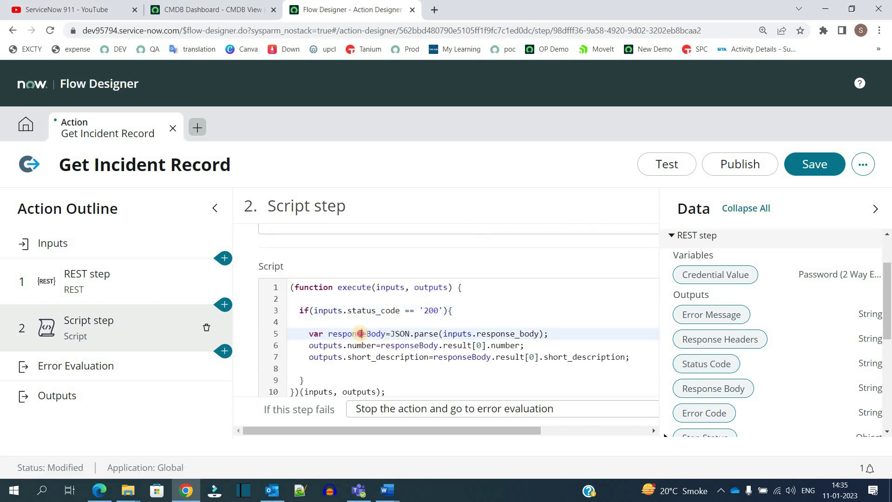
# - Explain parsing inputs.response_body into responseBody and setting the number and short_description outputs
pyautogui.doubleClick(362, 334)
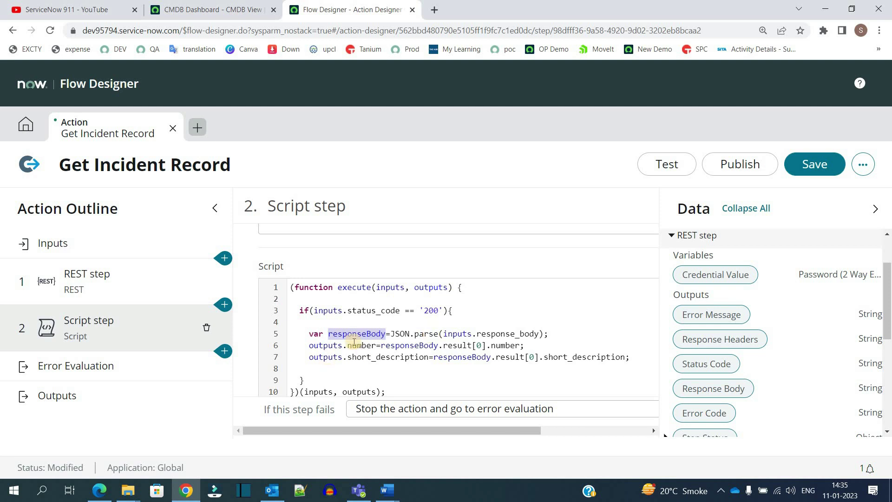
pyautogui.doubleClick(425, 334)
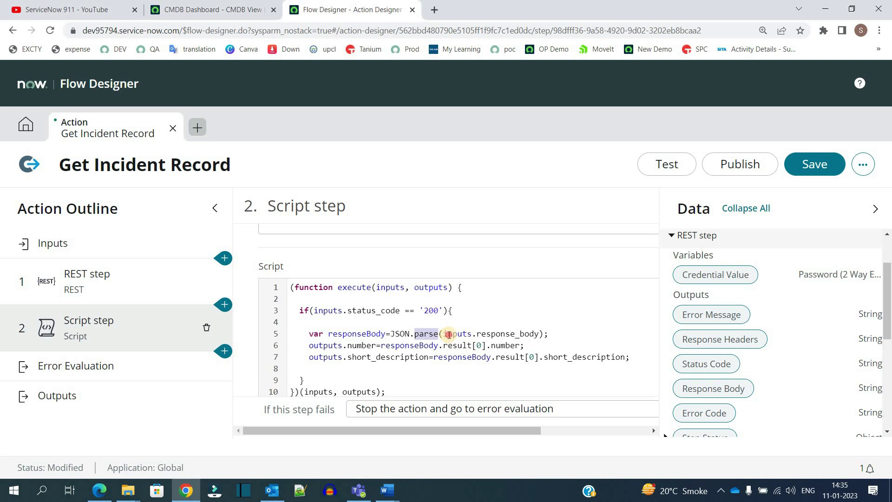
pyautogui.doubleClick(448, 335)
pyautogui.doubleClick(490, 334)
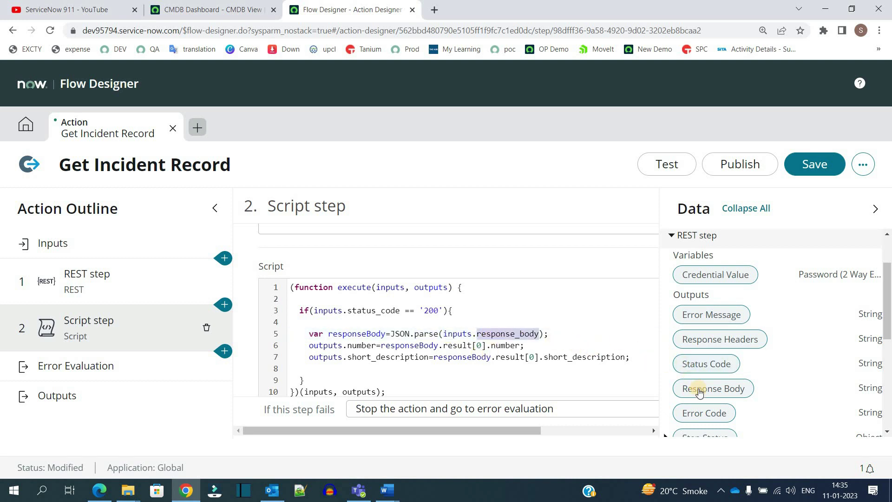
pyautogui.scroll(2, 338, 267)
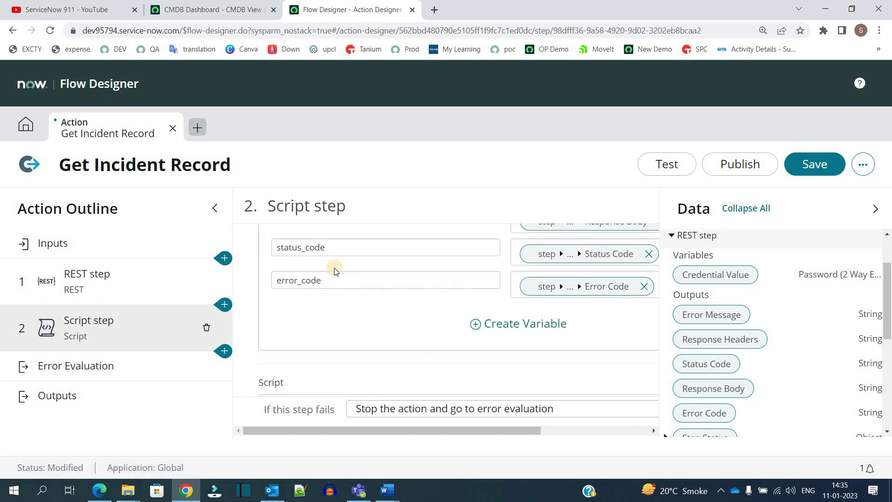
pyautogui.scroll(1, 334, 270)
pyautogui.doubleClick(334, 262)
pyautogui.scroll(-3, 330, 278)
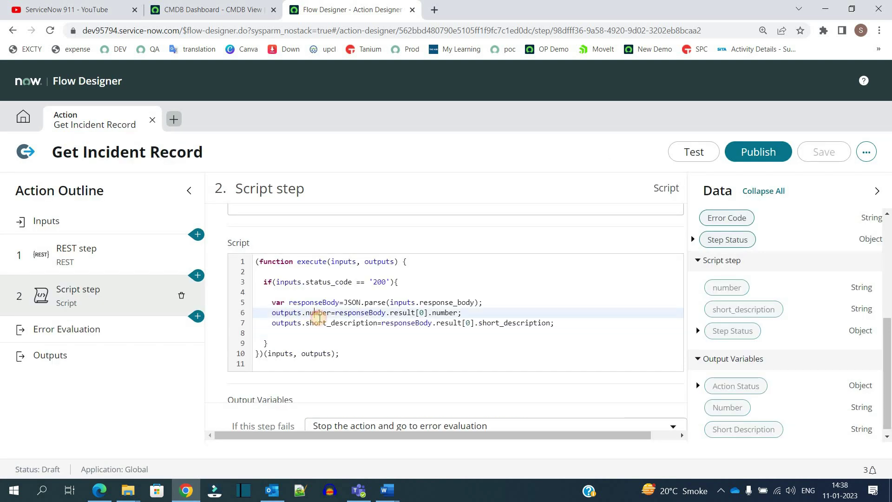
pyautogui.doubleClick(318, 313)
pyautogui.doubleClick(323, 323)
pyautogui.scroll(-3, 235, 289)
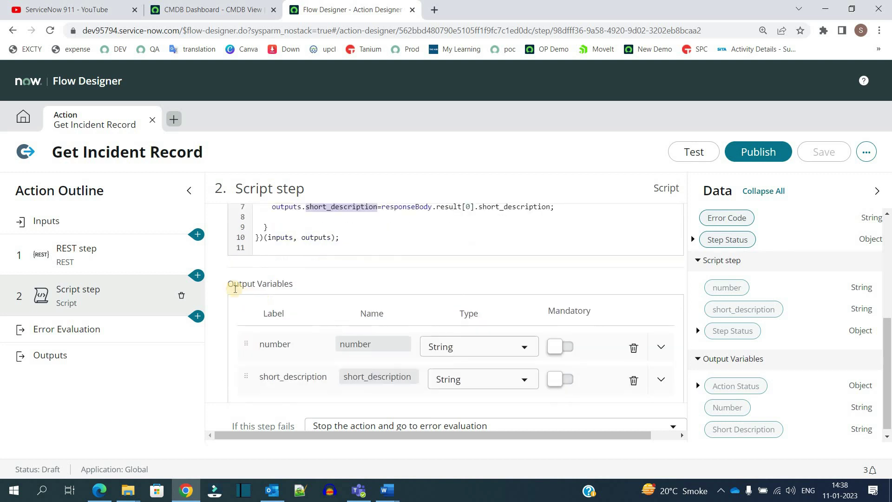
pyautogui.moveTo(232, 287); pyautogui.dragTo(285, 292)
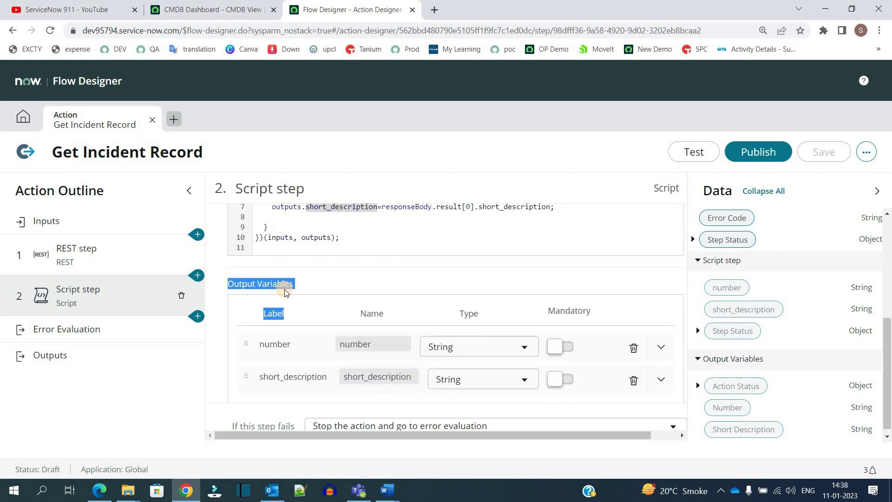
pyautogui.scroll(2, 286, 291)
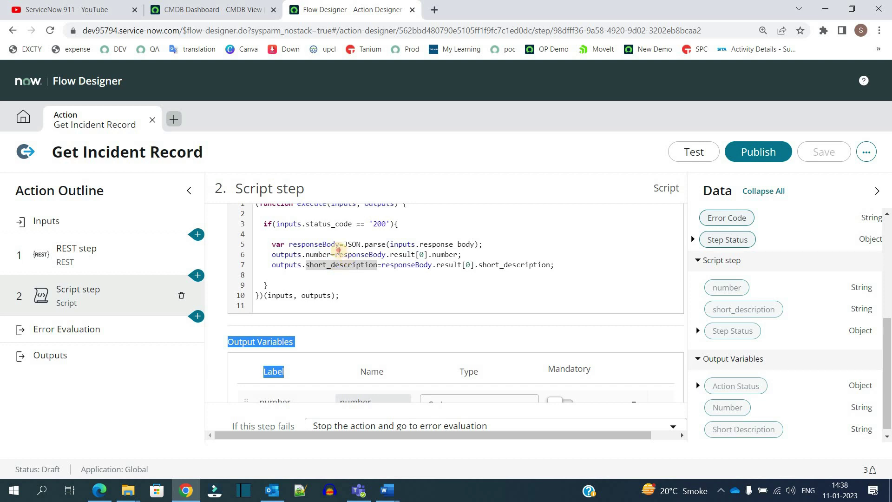
pyautogui.moveTo(339, 252); pyautogui.dragTo(546, 271)
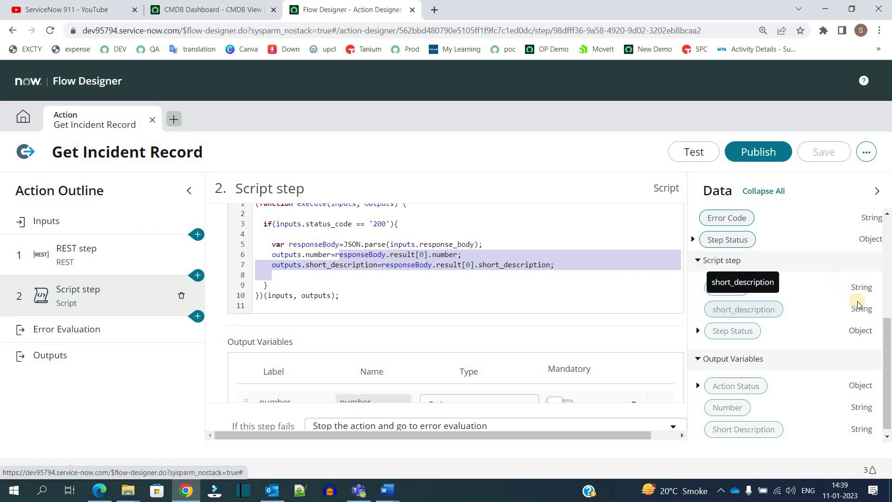
pyautogui.scroll(-2, 470, 390)
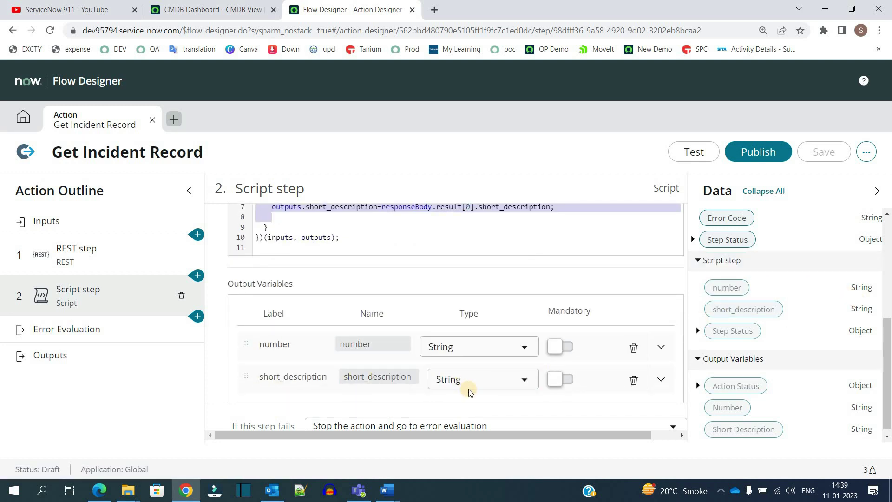
pyautogui.scroll(-2, 308, 395)
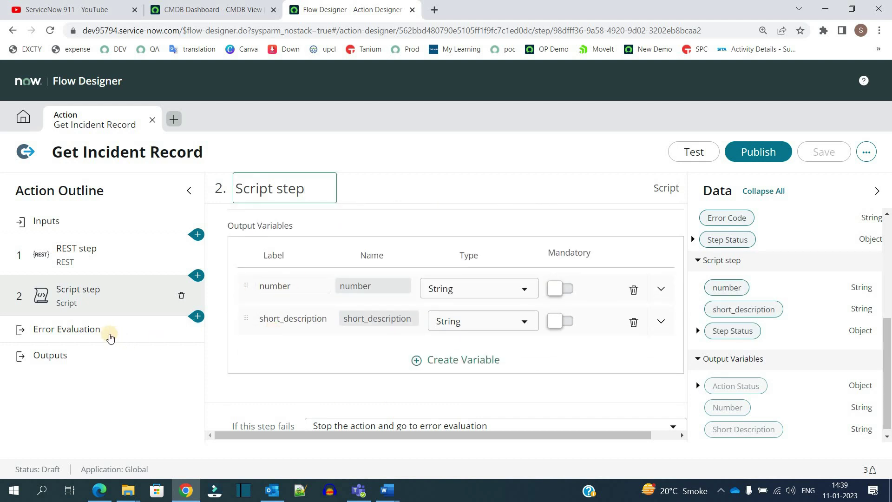
pyautogui.click(86, 354)
# - Restore normal zoom and review the Number and Short Description action outputs
pyautogui.hotkey('ctrl', '-')
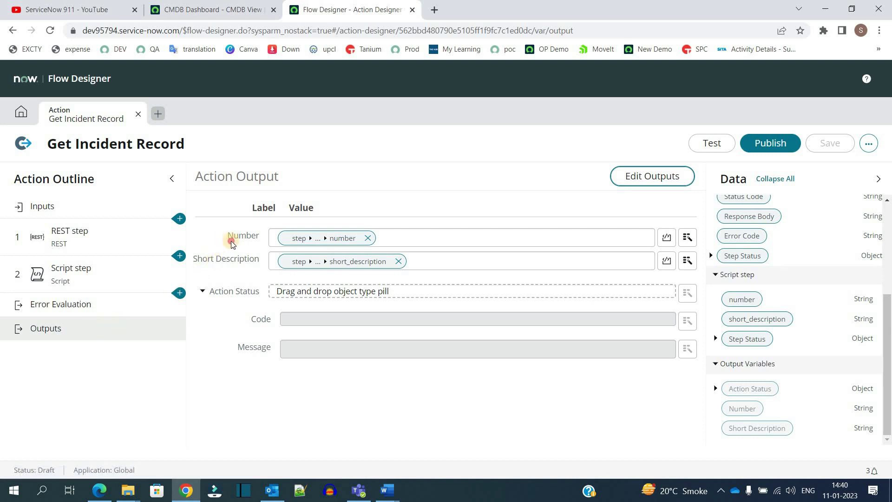
pyautogui.moveTo(241, 237); pyautogui.dragTo(215, 263)
pyautogui.tripleClick(215, 263)
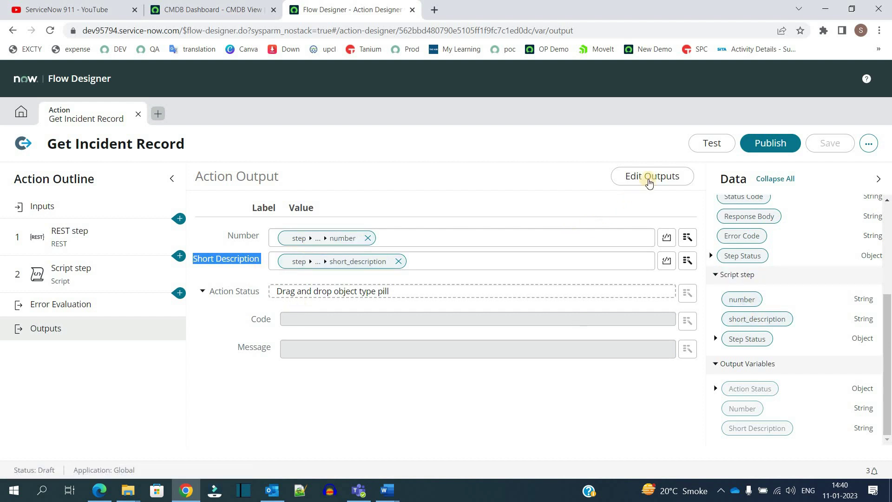
pyautogui.click(649, 179)
pyautogui.click(650, 181)
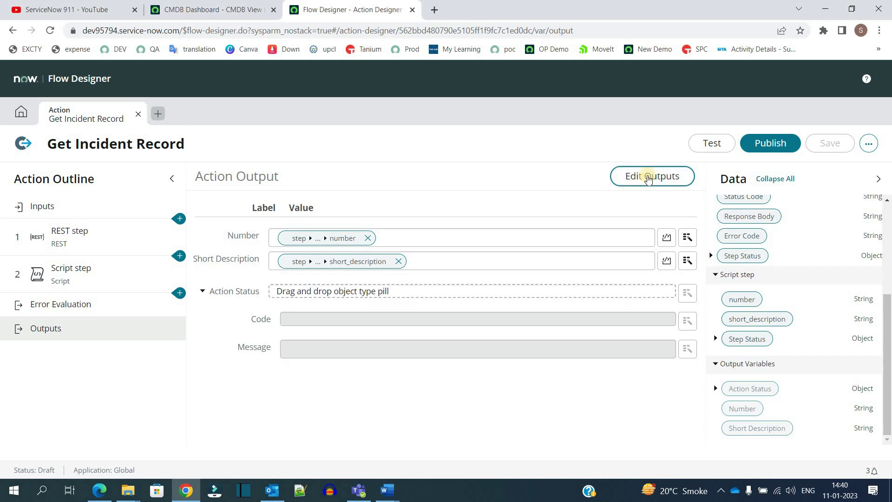
pyautogui.click(648, 180)
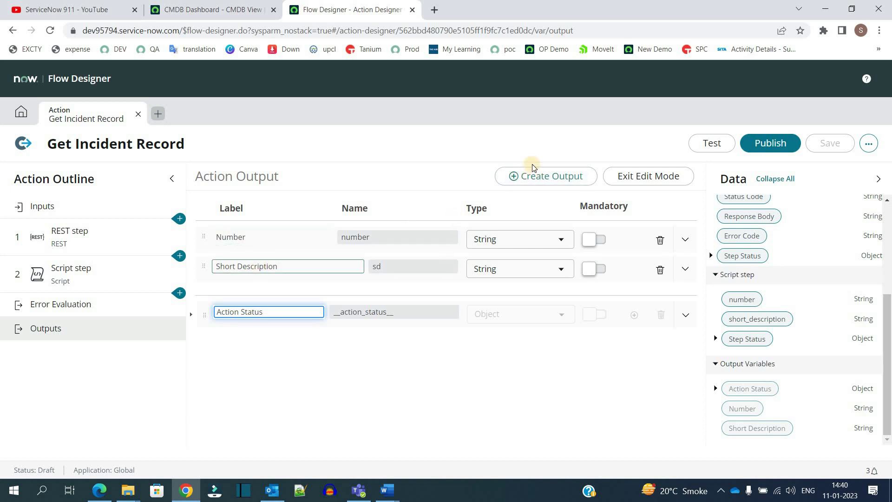
pyautogui.click(531, 177)
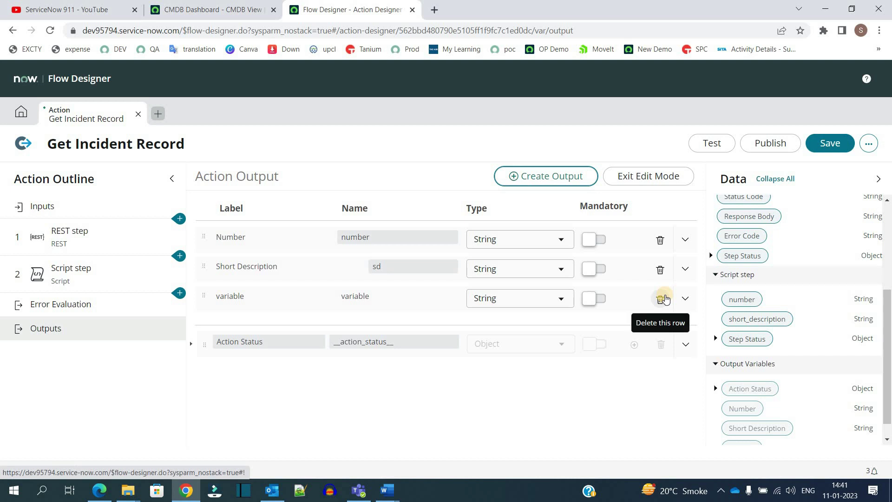
pyautogui.click(665, 299)
pyautogui.click(548, 189)
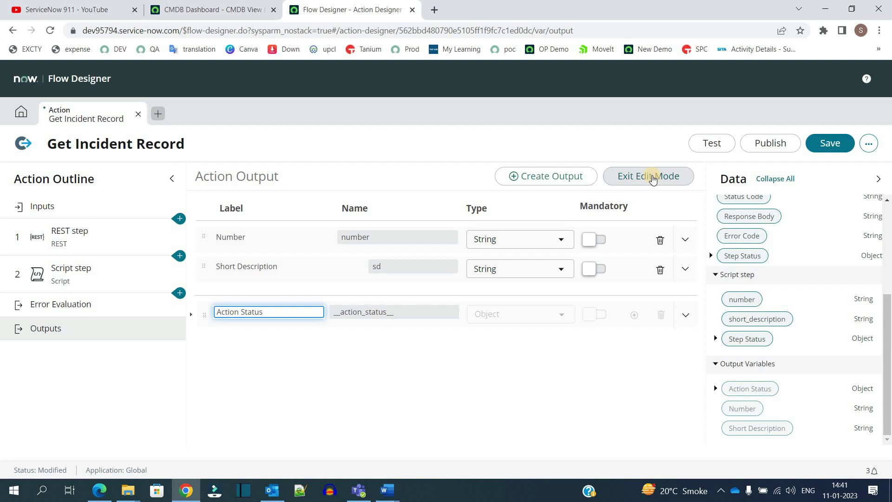
pyautogui.click(652, 179)
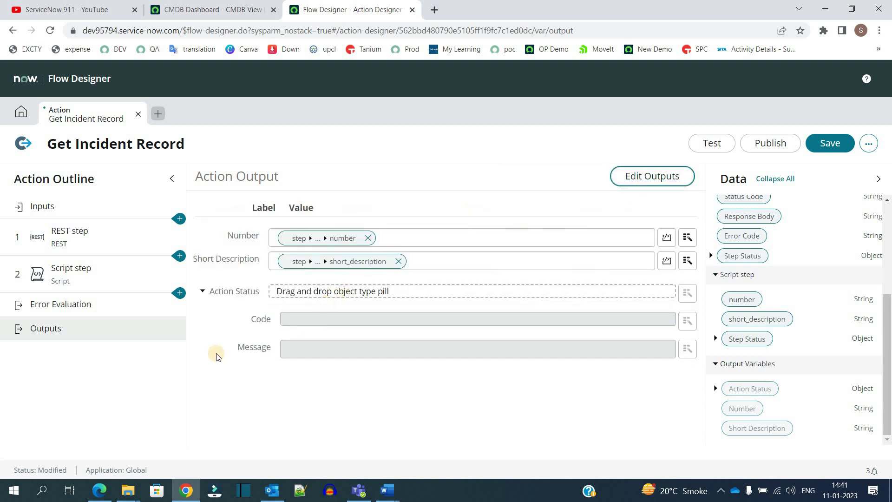
# - Drag the Script step's number pill into the Number output, then recheck each outline section
pyautogui.click(224, 326)
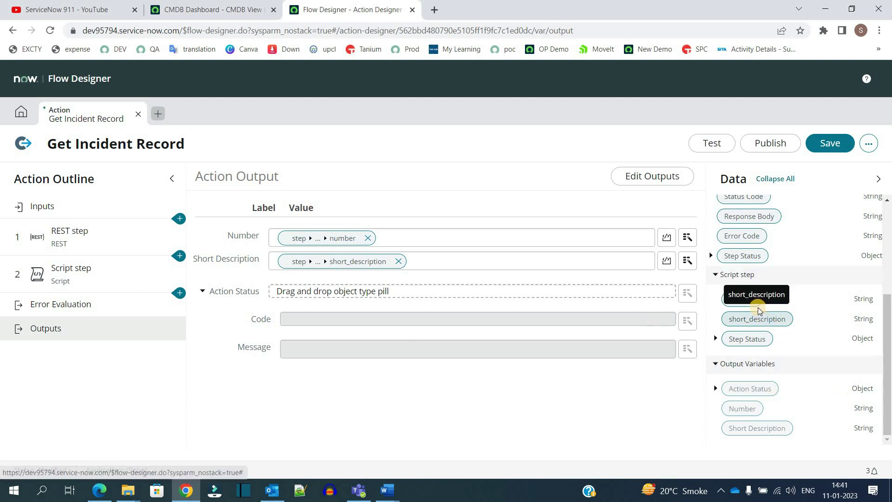
pyautogui.moveTo(755, 302); pyautogui.dragTo(326, 238)
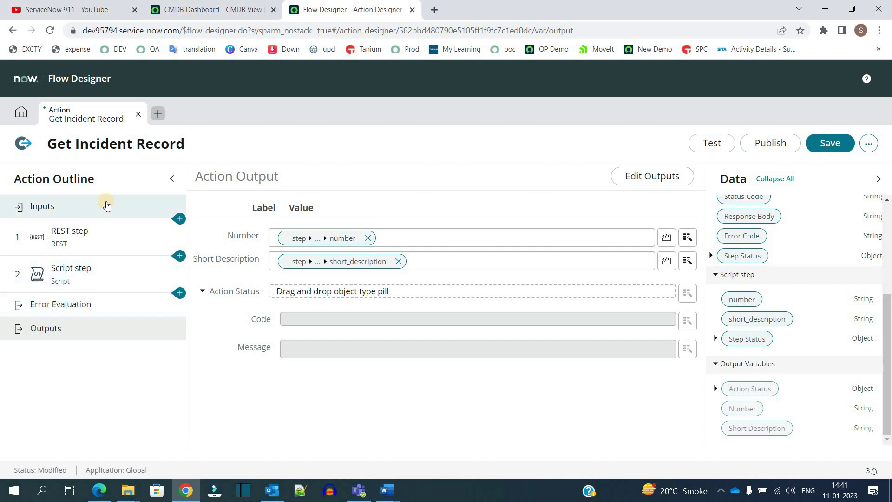
pyautogui.click(106, 204)
pyautogui.click(102, 242)
pyautogui.click(102, 273)
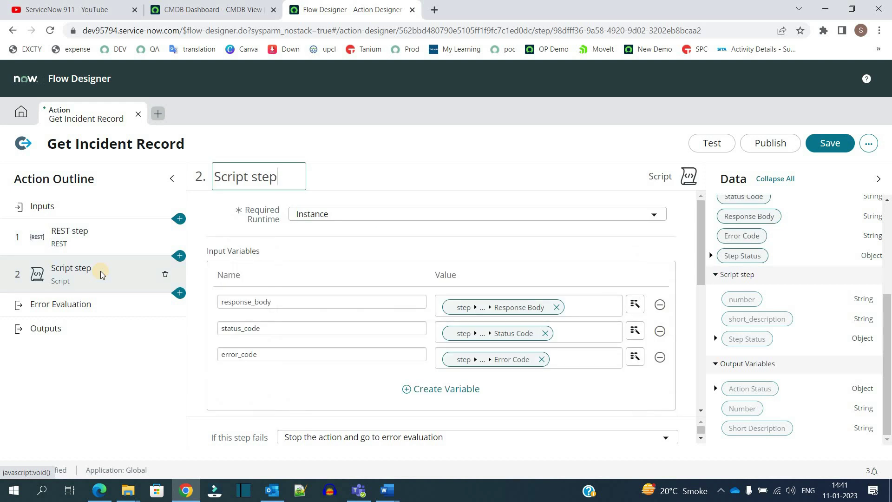
pyautogui.click(88, 329)
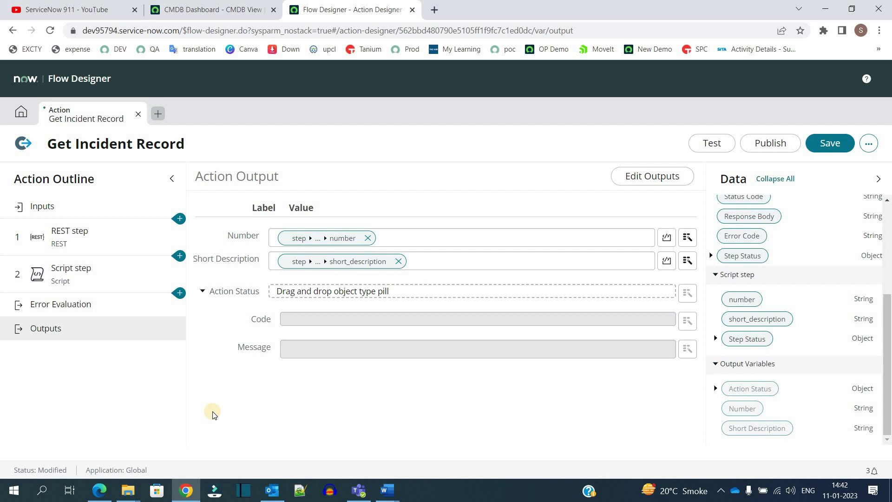
# - Save the action and run a test with a pasted incident number
pyautogui.hotkey('ctrl', 's')
pyautogui.click(707, 144)
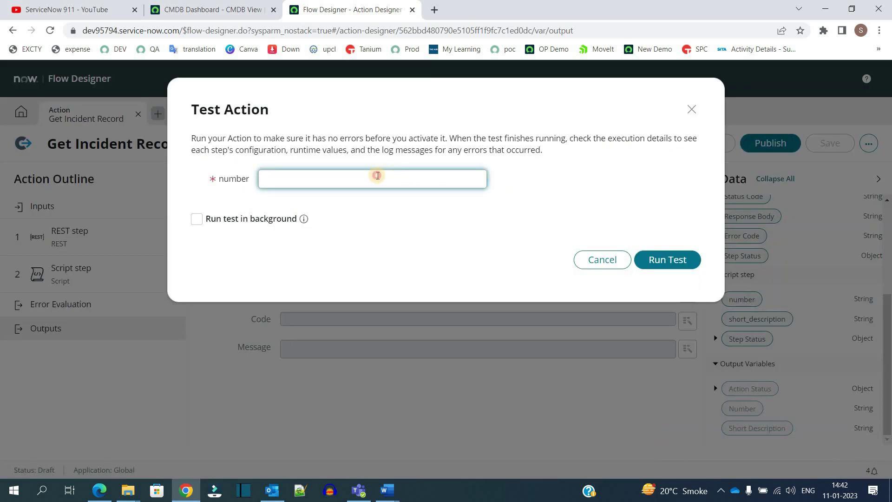
pyautogui.click(377, 176)
pyautogui.write('INC0009009')
pyautogui.click(673, 259)
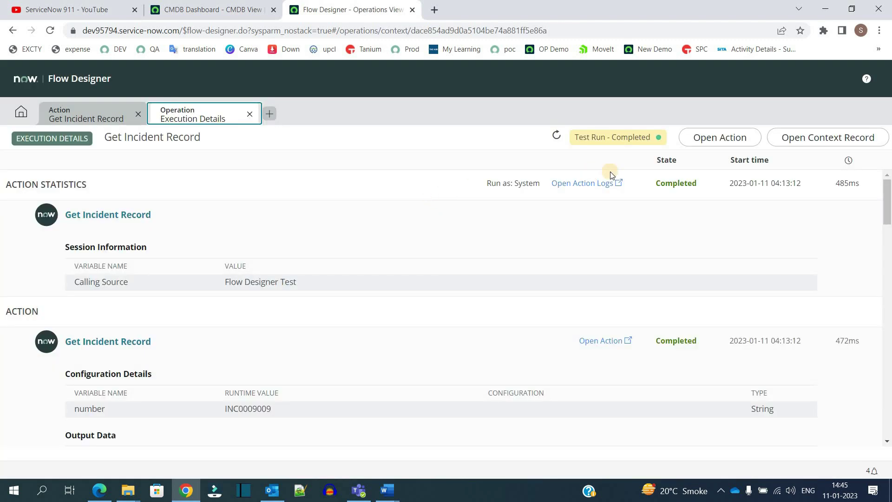
# - Confirm the test completed and check the returned incident number and short description
pyautogui.doubleClick(624, 138)
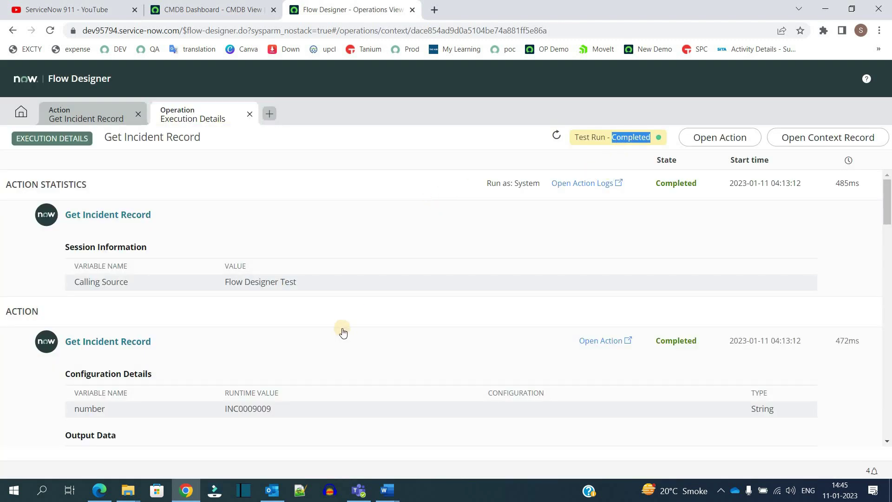
pyautogui.scroll(-2, 343, 330)
pyautogui.scroll(-1, 342, 328)
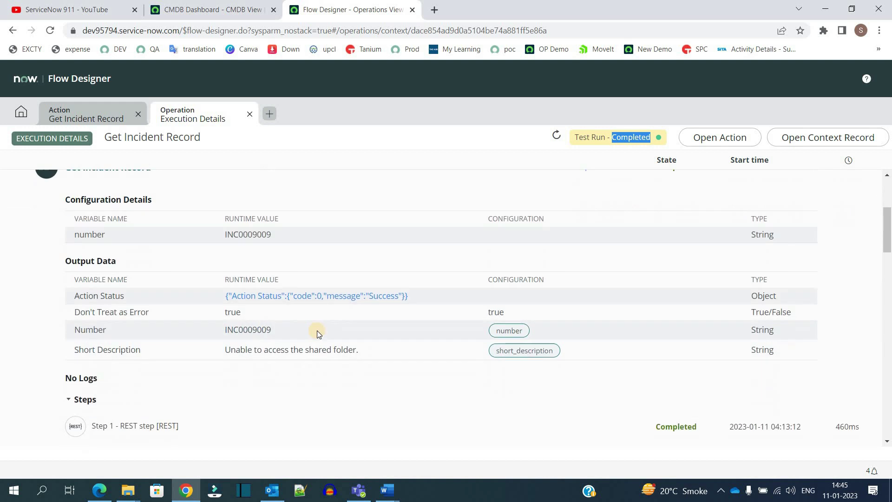
pyautogui.doubleClick(256, 328)
pyautogui.tripleClick(257, 351)
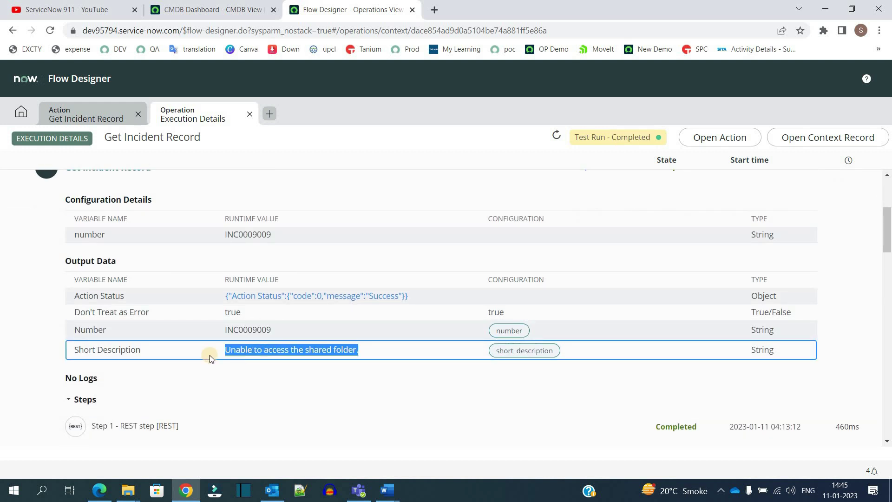
# - Inspect the REST step's Integration Metadata, including Base URL and Query Parameters
pyautogui.scroll(-4, 137, 322)
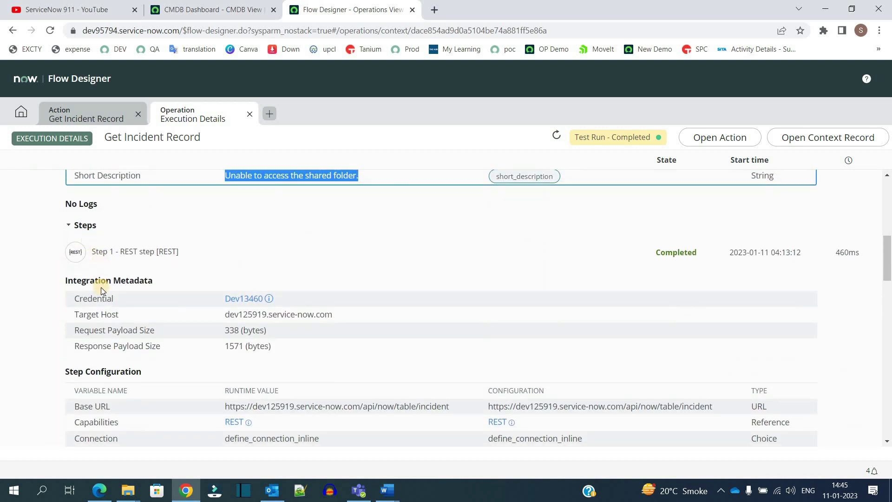
pyautogui.tripleClick(75, 281)
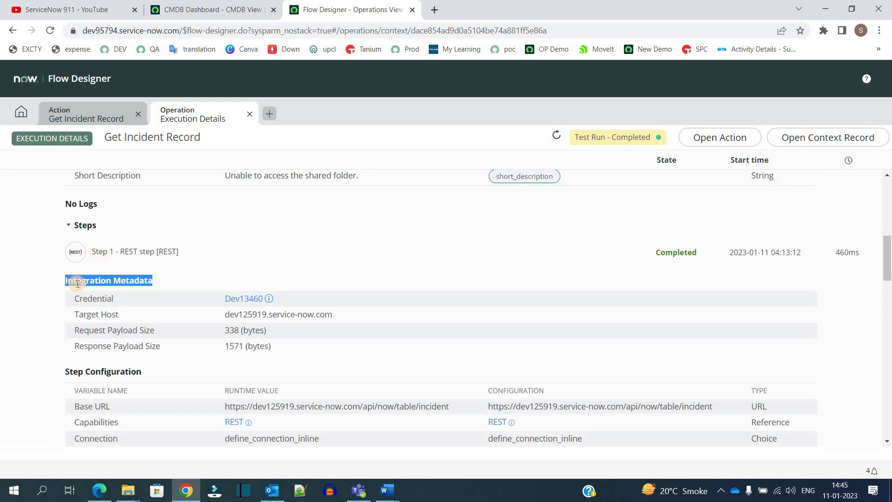
pyautogui.click(230, 355)
pyautogui.moveTo(230, 355); pyautogui.dragTo(258, 354)
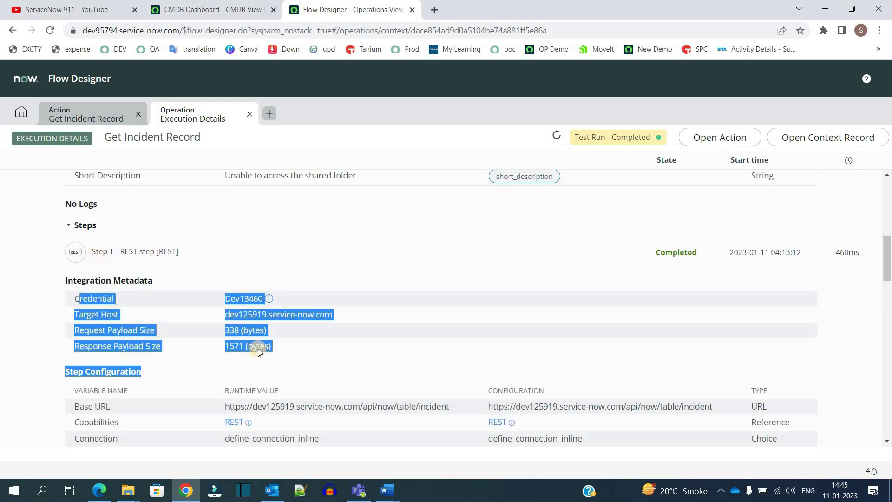
pyautogui.scroll(-3, 157, 288)
pyautogui.click(84, 307)
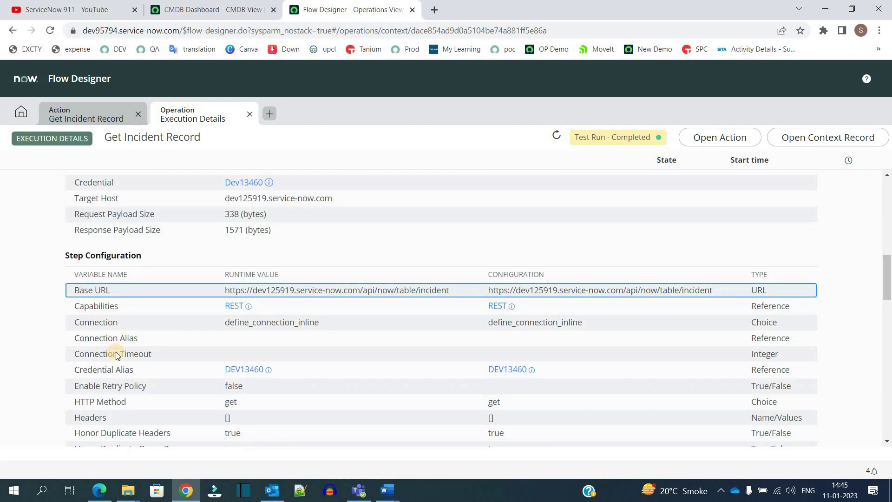
pyautogui.scroll(-6, 116, 353)
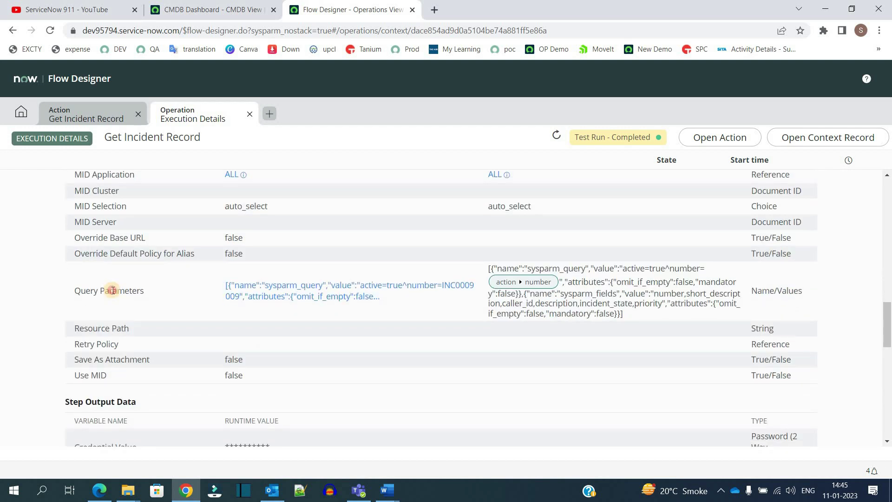
pyautogui.doubleClick(114, 291)
pyautogui.tripleClick(171, 288)
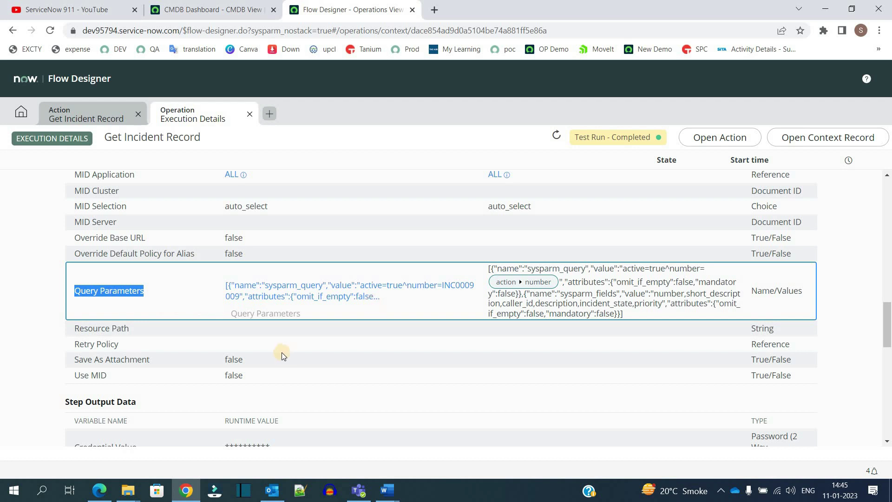
# - Review the Step Output Data, including Response Body and Response Headers
pyautogui.scroll(-4, 282, 352)
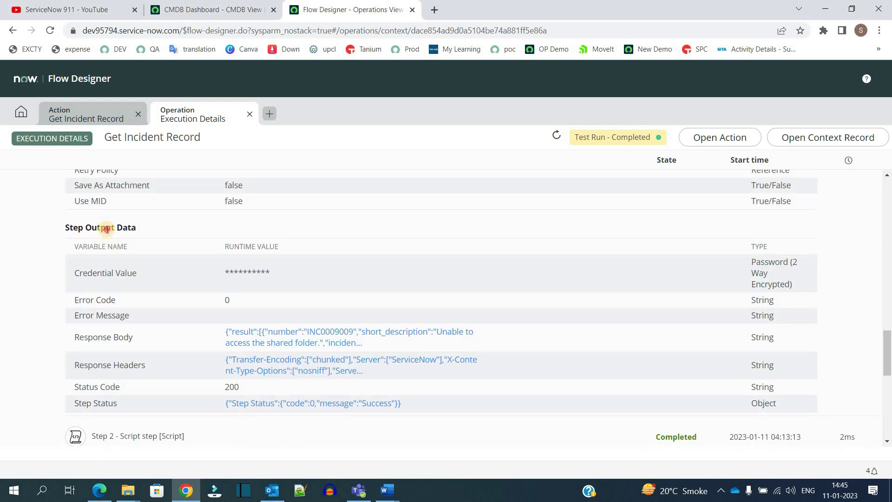
pyautogui.tripleClick(106, 228)
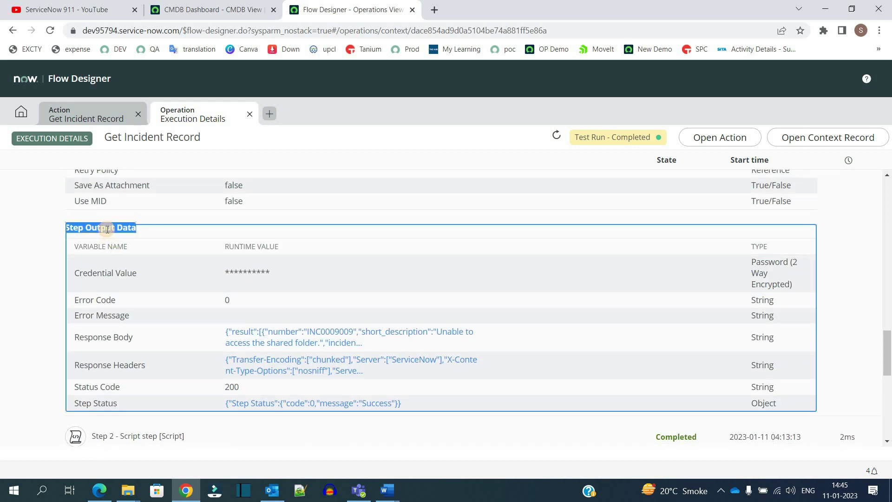
pyautogui.tripleClick(127, 341)
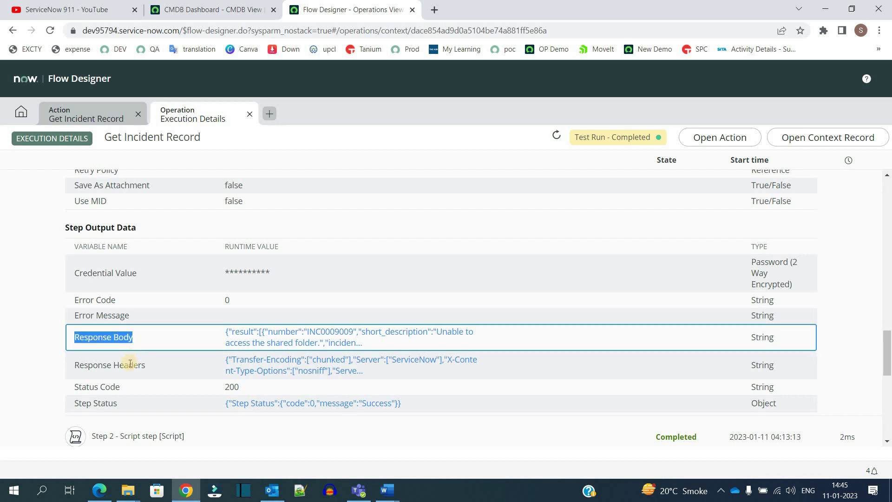
pyautogui.tripleClick(130, 364)
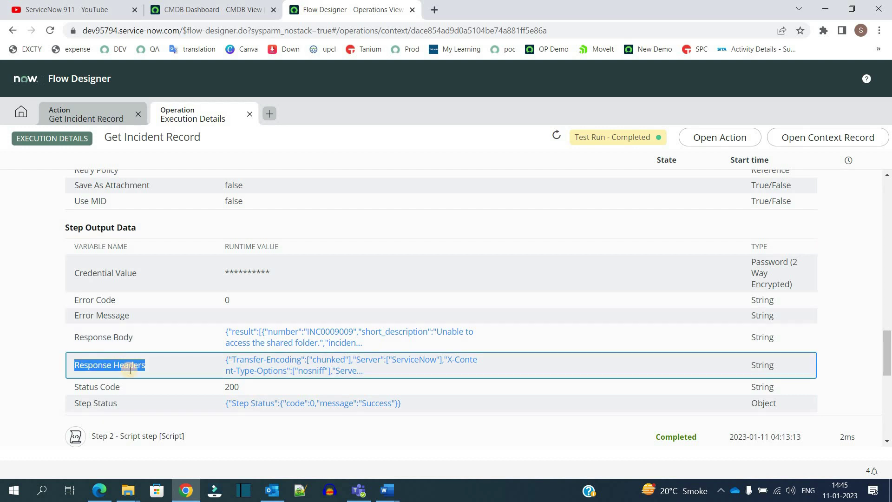
# - Inspect the full 1571-byte REST response body, selecting its text including the incident number
pyautogui.click(309, 343)
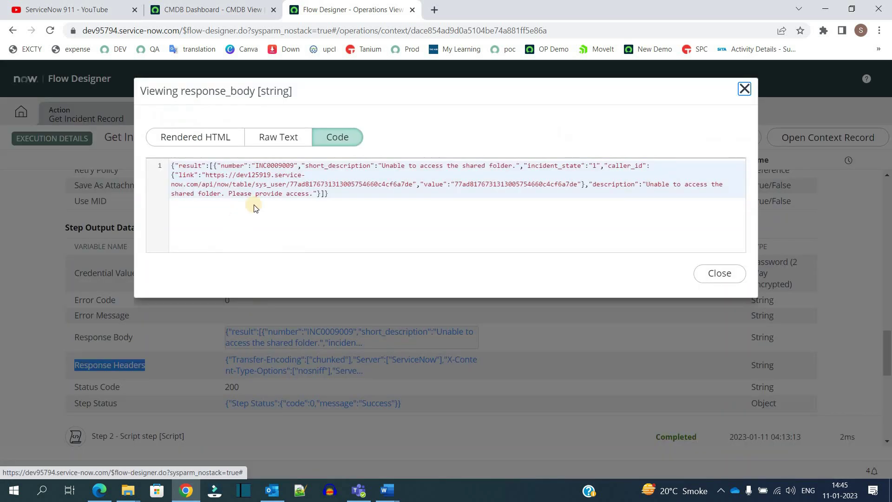
pyautogui.doubleClick(279, 166)
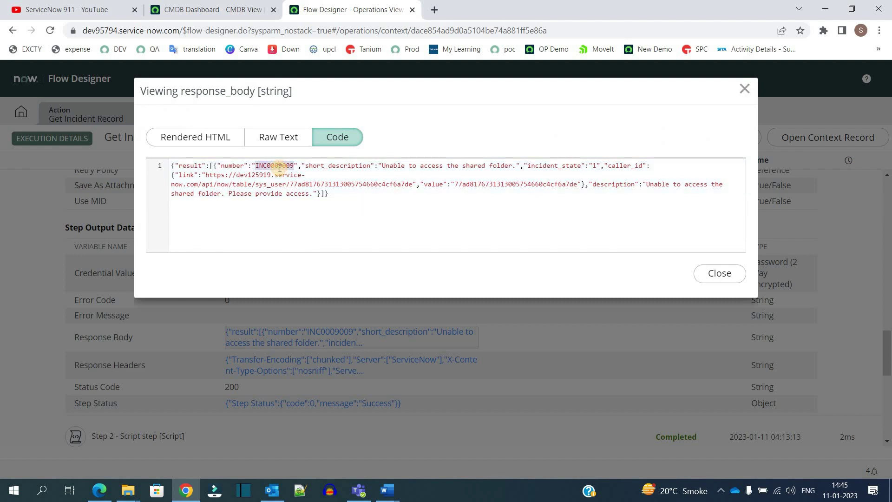
pyautogui.click(326, 203)
pyautogui.hotkey('ctrl', 'a')
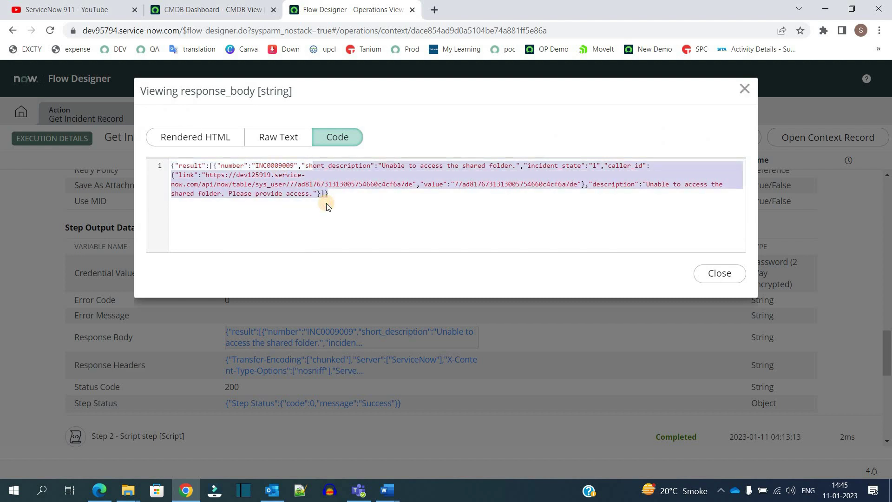
pyautogui.click(716, 273)
# - Check the Status Code and Step Status (code 0, Success), then return to Step 1's details
pyautogui.scroll(-2, 208, 330)
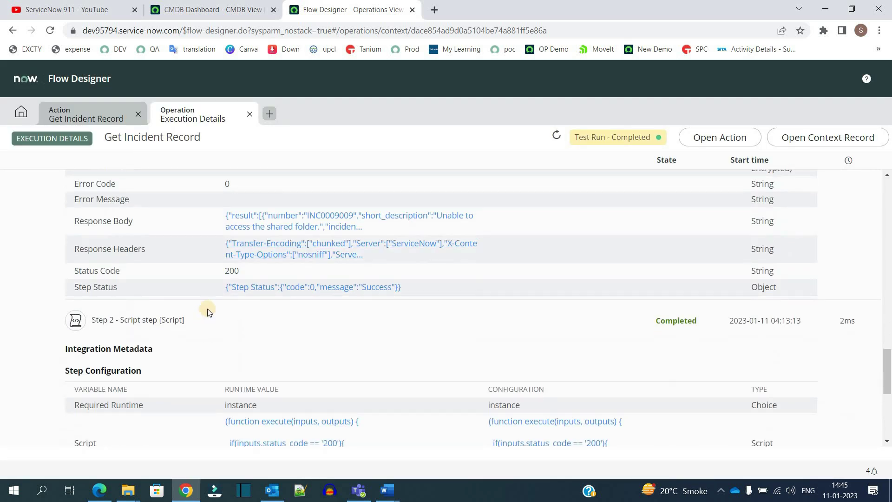
pyautogui.click(208, 275)
pyautogui.doubleClick(207, 275)
pyautogui.click(206, 288)
pyautogui.doubleClick(205, 288)
pyautogui.click(309, 287)
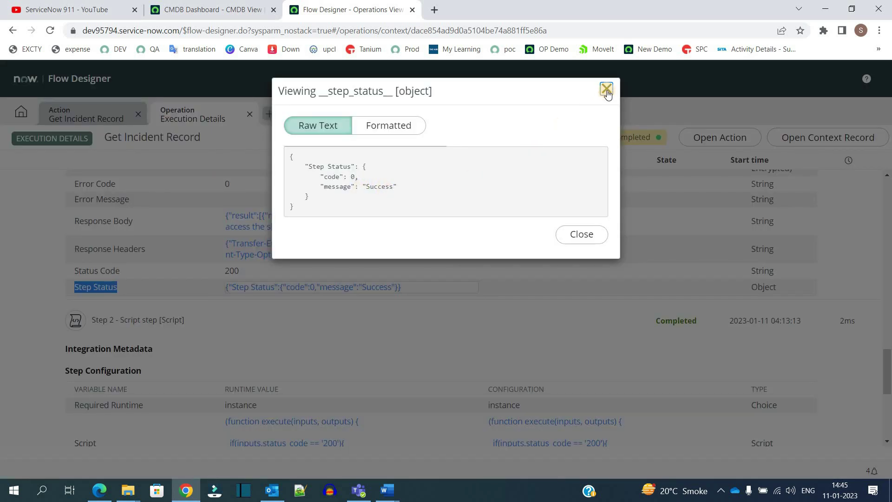
pyautogui.press('Escape')
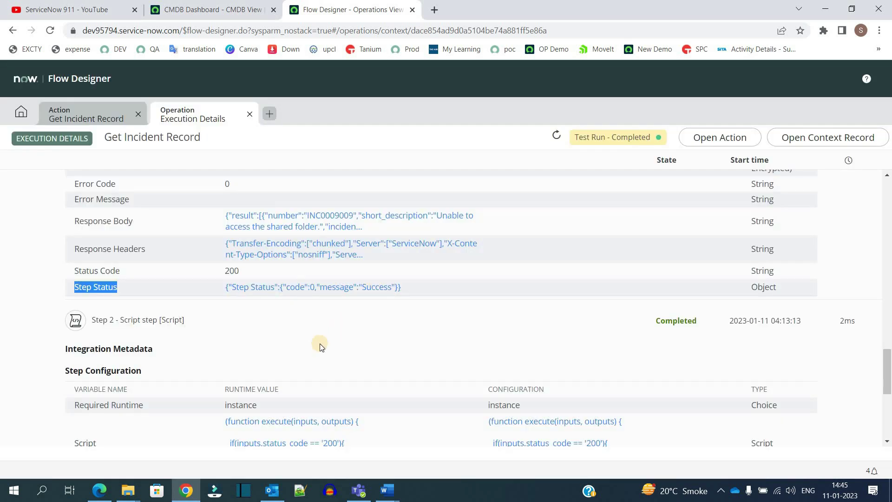
pyautogui.scroll(10, 321, 347)
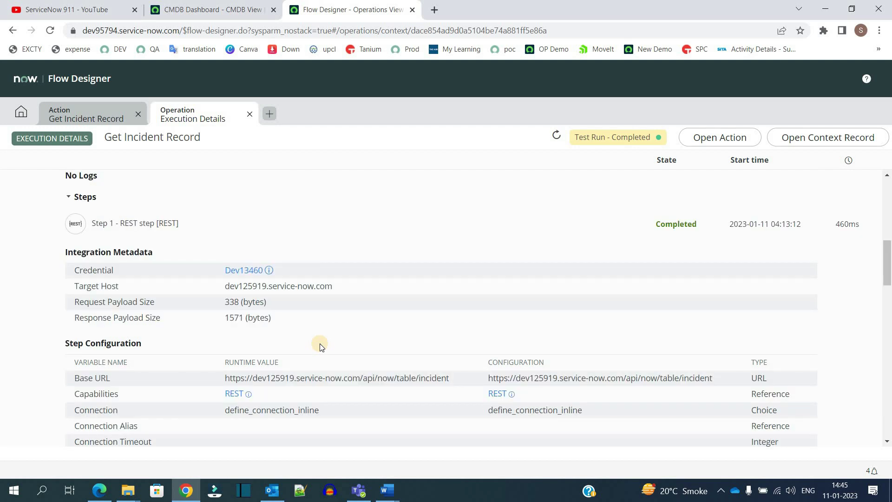